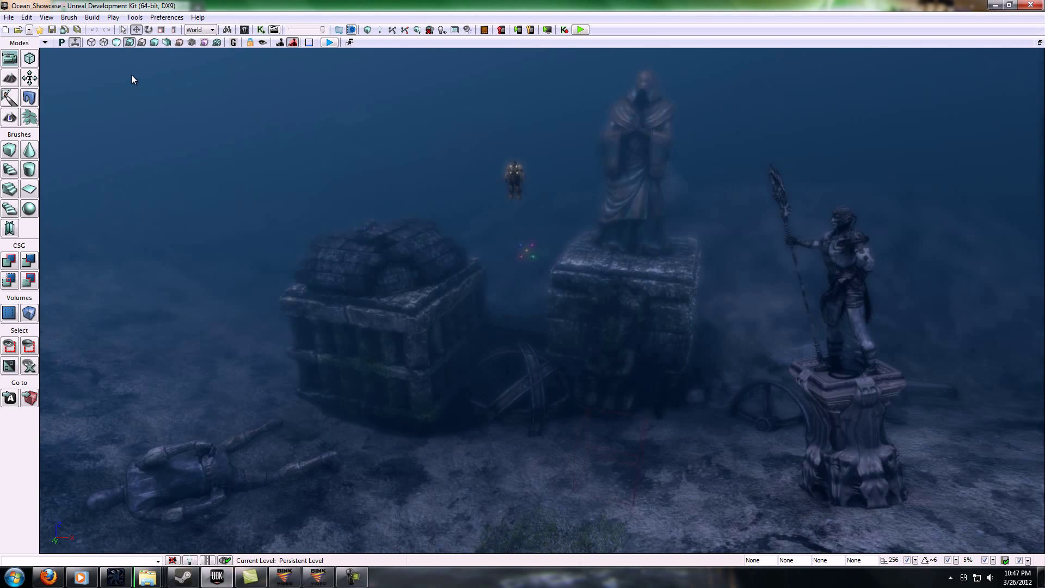
# - In the Content Browser's Ocean package, select UTPostProcess_PC_COPY, then open Underwater_Mat_COPY
pyautogui.click(245, 30)
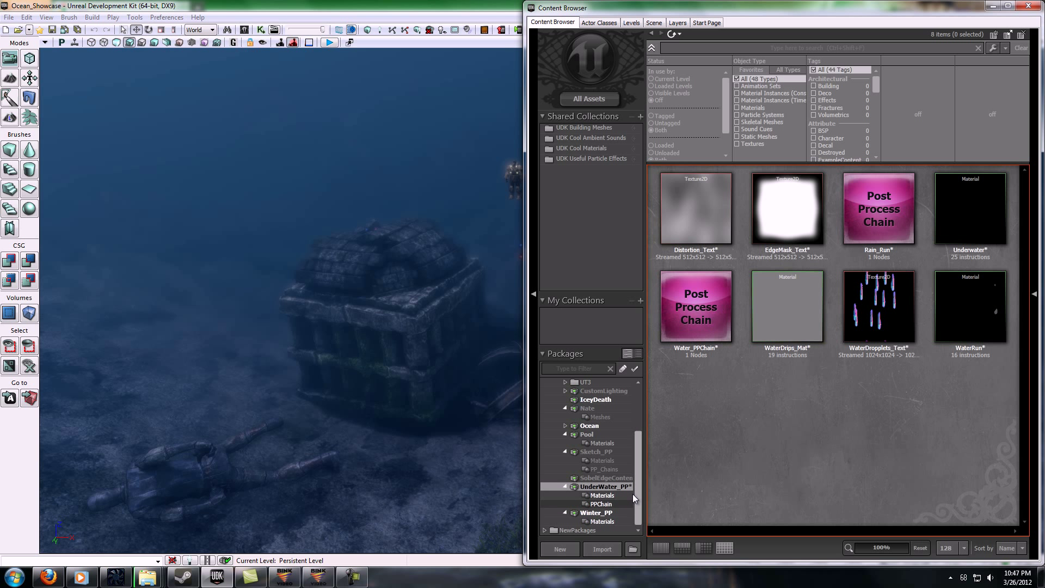
pyautogui.moveTo(639, 450); pyautogui.dragTo(640, 431)
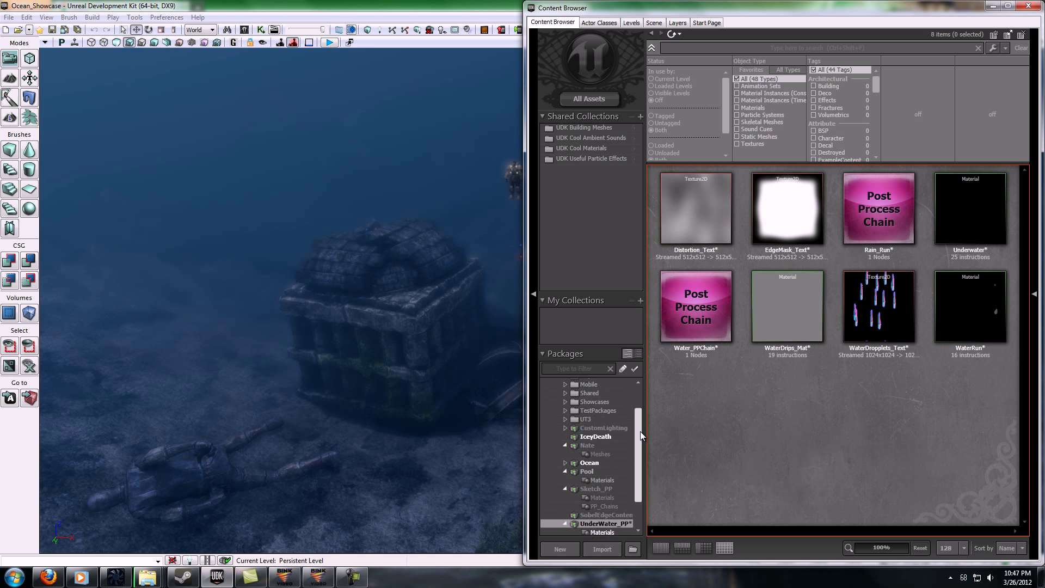
pyautogui.click(607, 455)
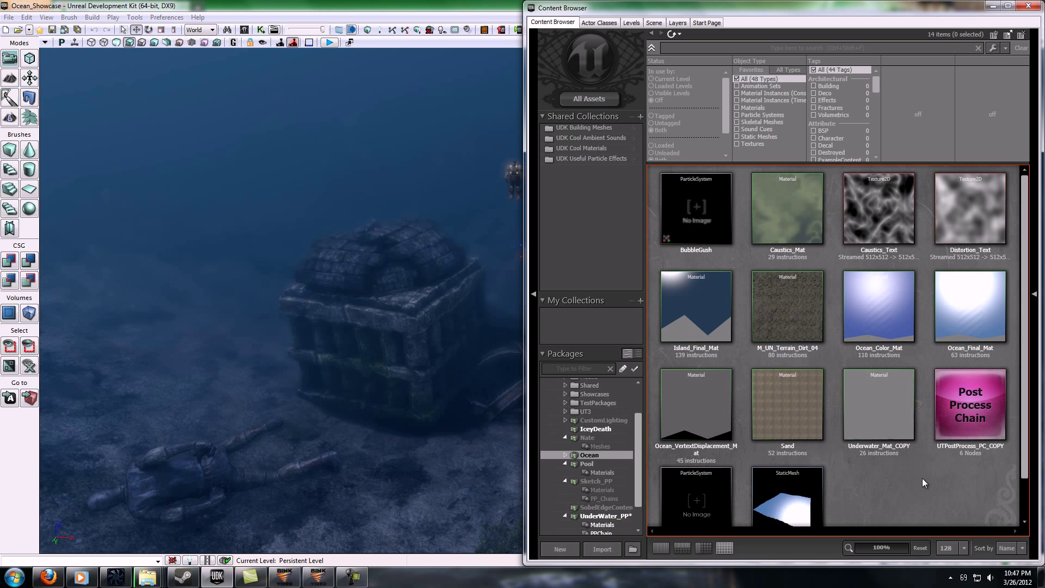
pyautogui.scroll(-1, 931, 478)
pyautogui.click(972, 392)
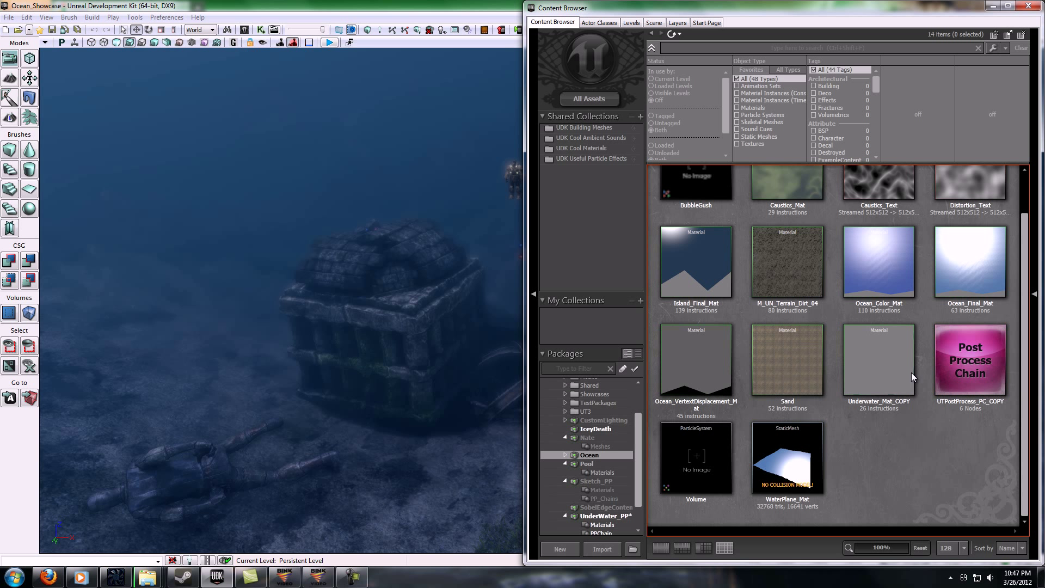
pyautogui.click(886, 366)
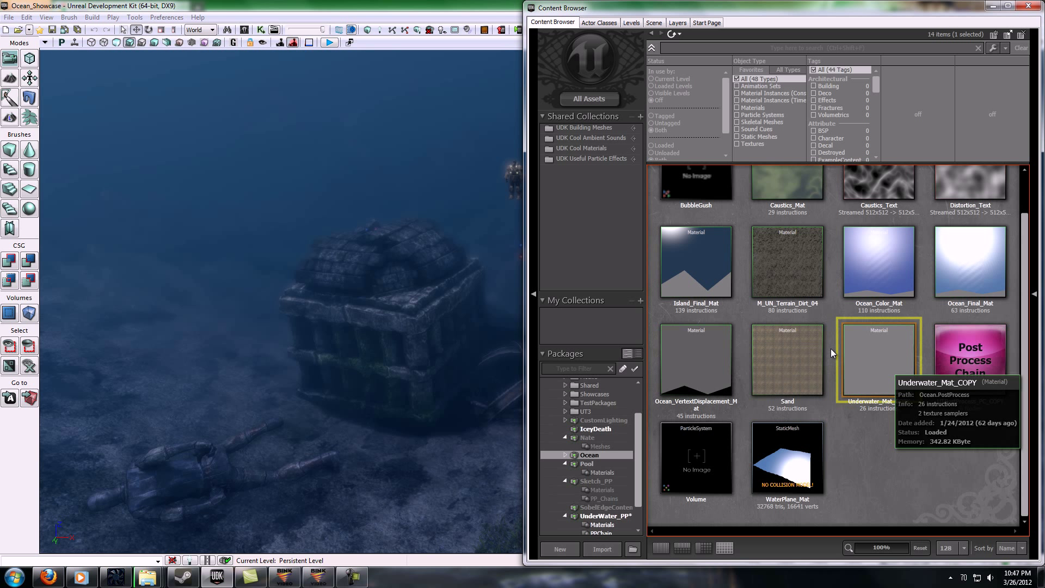
pyautogui.doubleClick(856, 375)
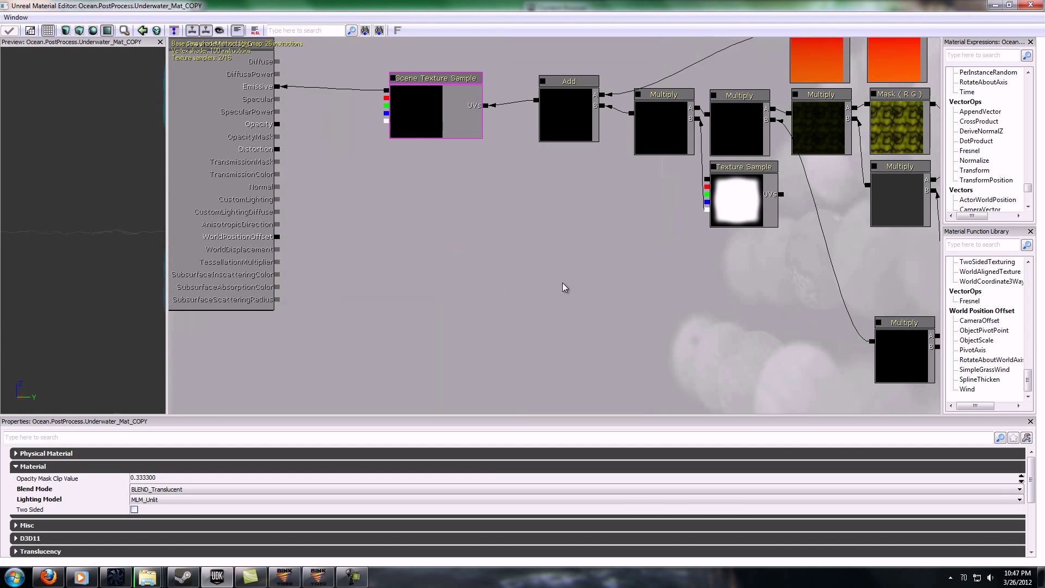
pyautogui.moveTo(562, 283)
pyautogui.mouseDown()
pyautogui.moveTo(583, 299)
pyautogui.moveTo(510, 336)
pyautogui.mouseUp()
pyautogui.scroll(-2, 582, 299)
pyautogui.scroll(2, 511, 340)
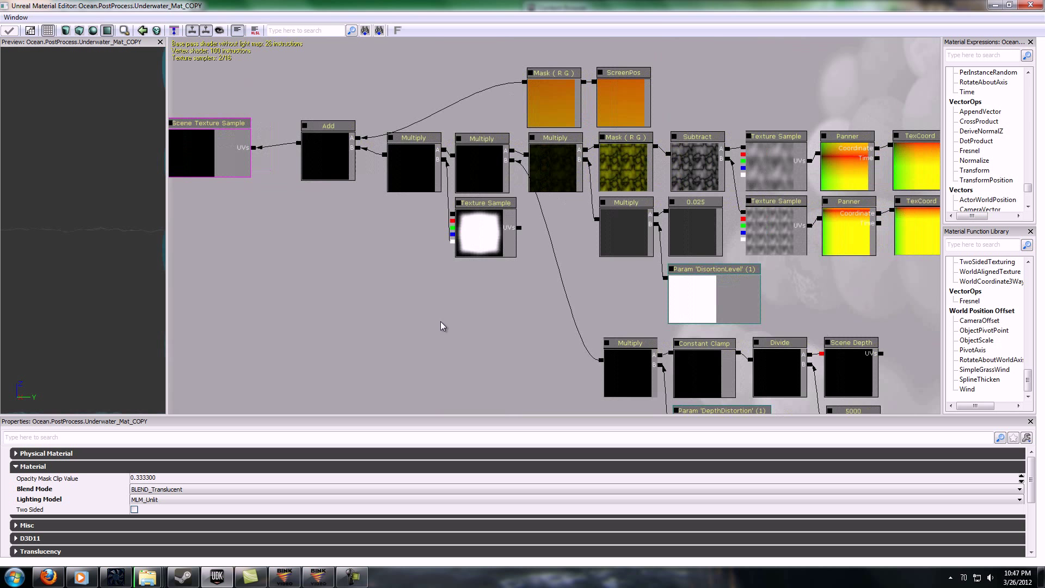
pyautogui.scroll(1, 441, 321)
pyautogui.moveTo(621, 319); pyautogui.dragTo(716, 313)
pyautogui.scroll(1, 764, 356)
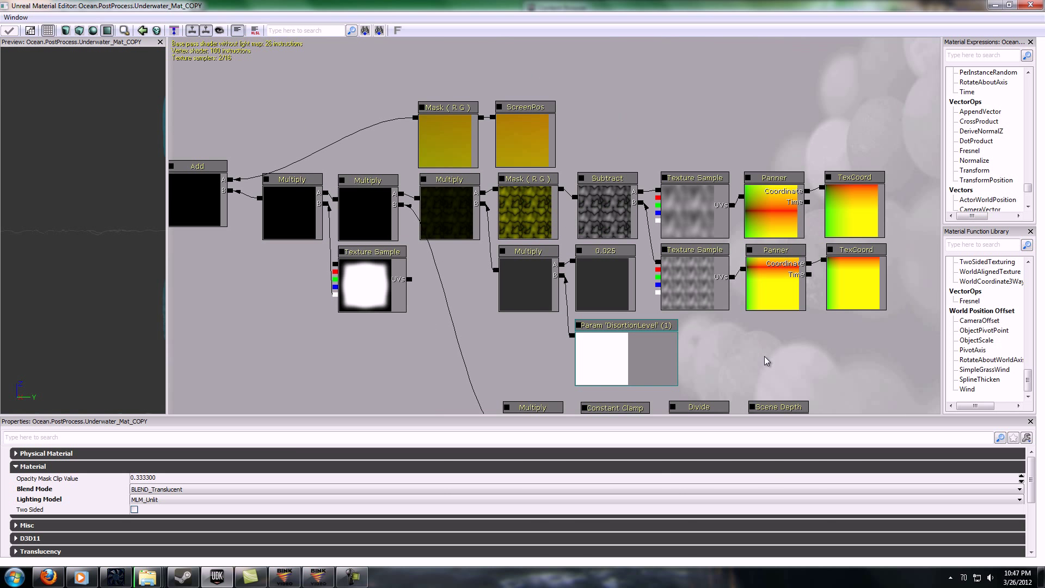
pyautogui.moveTo(771, 333)
pyautogui.mouseDown()
pyautogui.moveTo(629, 131)
pyautogui.moveTo(777, 169)
pyautogui.mouseUp()
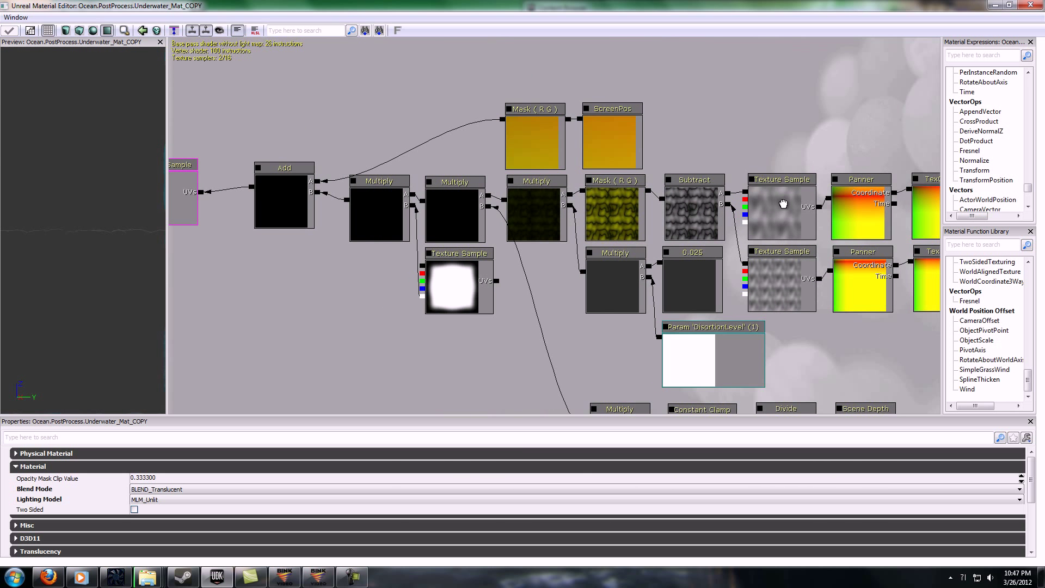
pyautogui.moveTo(714, 122)
pyautogui.mouseDown()
pyautogui.moveTo(754, 146)
pyautogui.moveTo(653, 343)
pyautogui.moveTo(508, 219)
pyautogui.moveTo(493, 306)
pyautogui.moveTo(457, 241)
pyautogui.moveTo(489, 276)
pyautogui.moveTo(507, 326)
pyautogui.mouseUp()
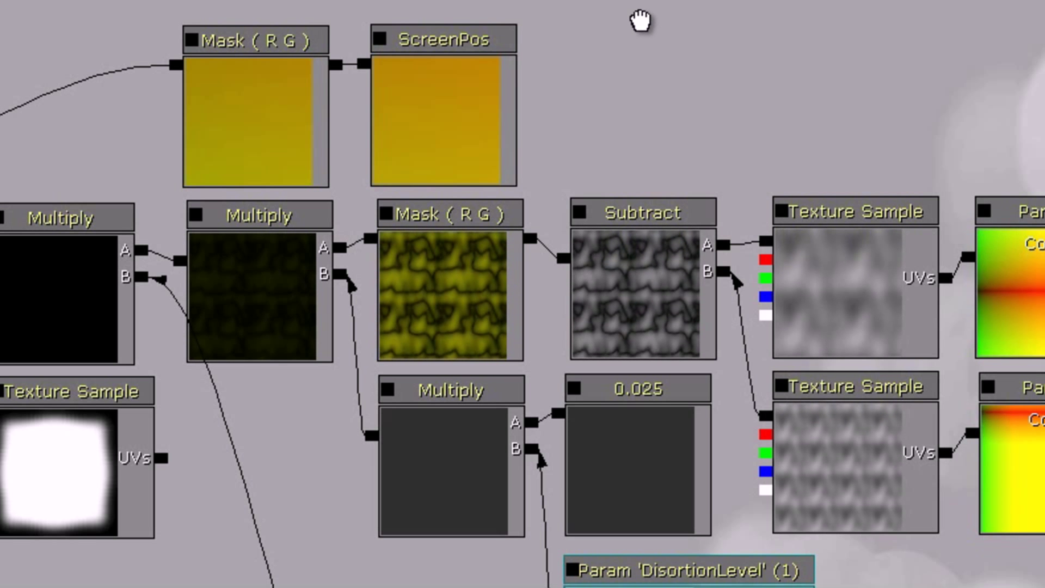
pyautogui.moveTo(646, 90); pyautogui.dragTo(622, 44, button='right')
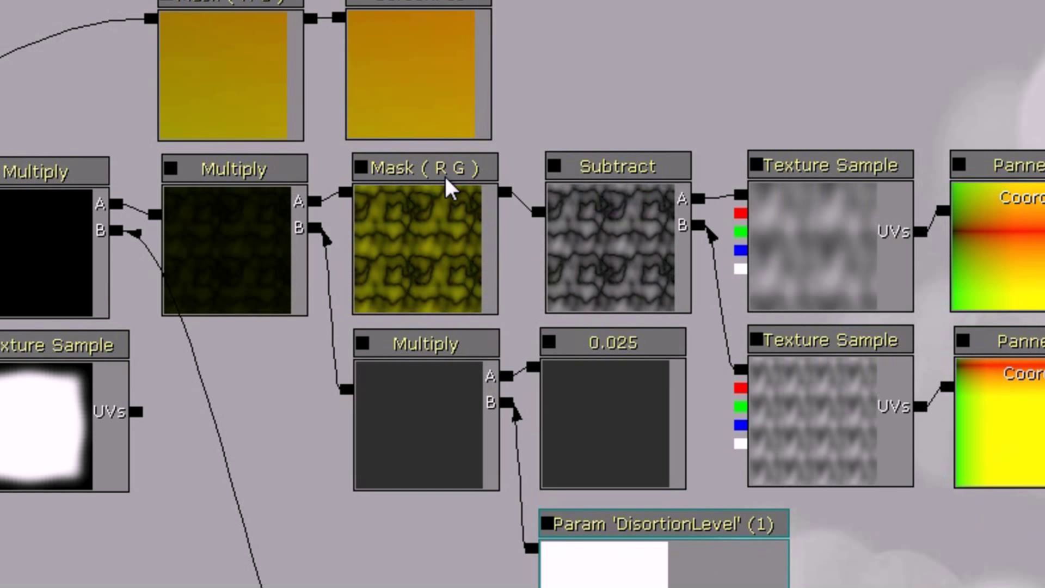
pyautogui.moveTo(497, 175); pyautogui.dragTo(490, 95, button='right')
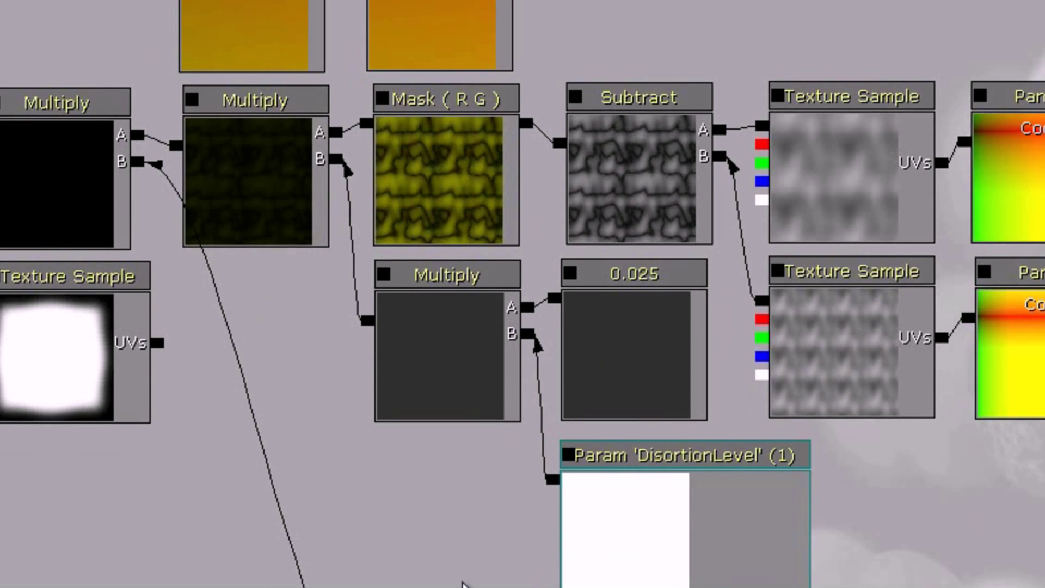
pyautogui.moveTo(433, 512); pyautogui.dragTo(386, 587)
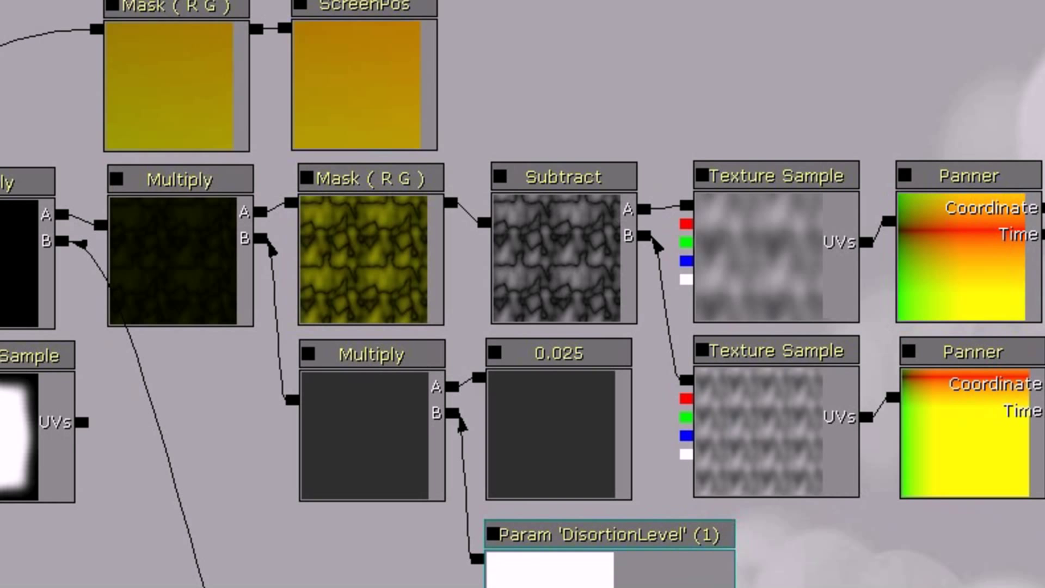
pyautogui.click(570, 360)
pyautogui.click(645, 303)
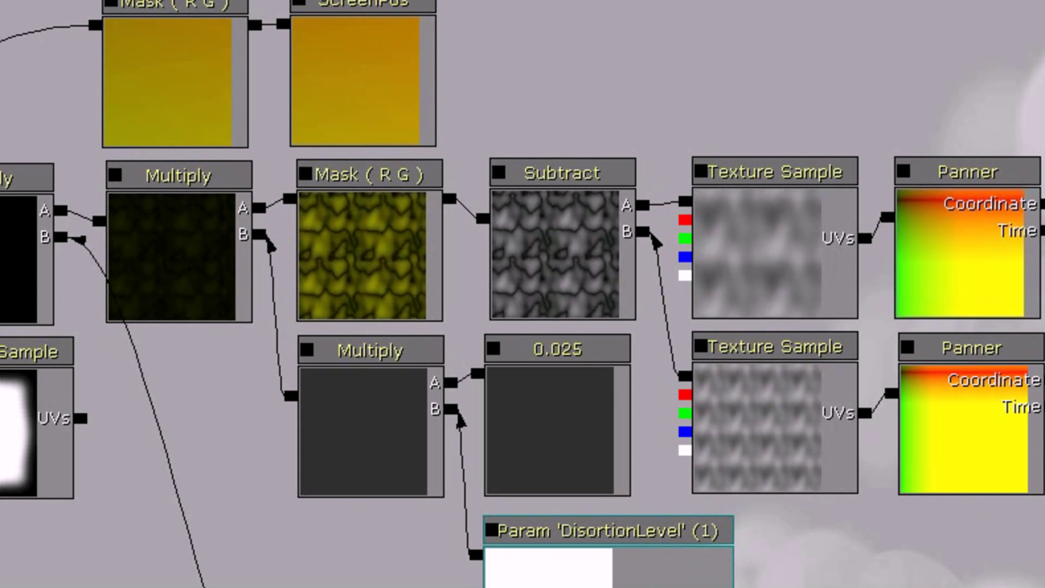
pyautogui.moveTo(459, 420)
pyautogui.mouseDown()
pyautogui.moveTo(19, 479)
pyautogui.moveTo(25, 421)
pyautogui.moveTo(4, 384)
pyautogui.mouseUp()
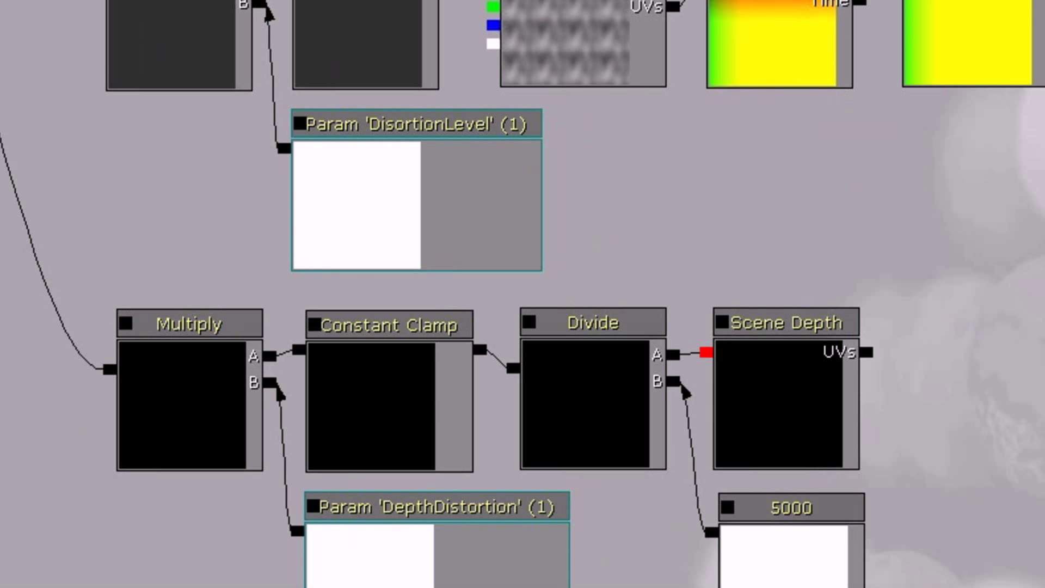
pyautogui.click(804, 395)
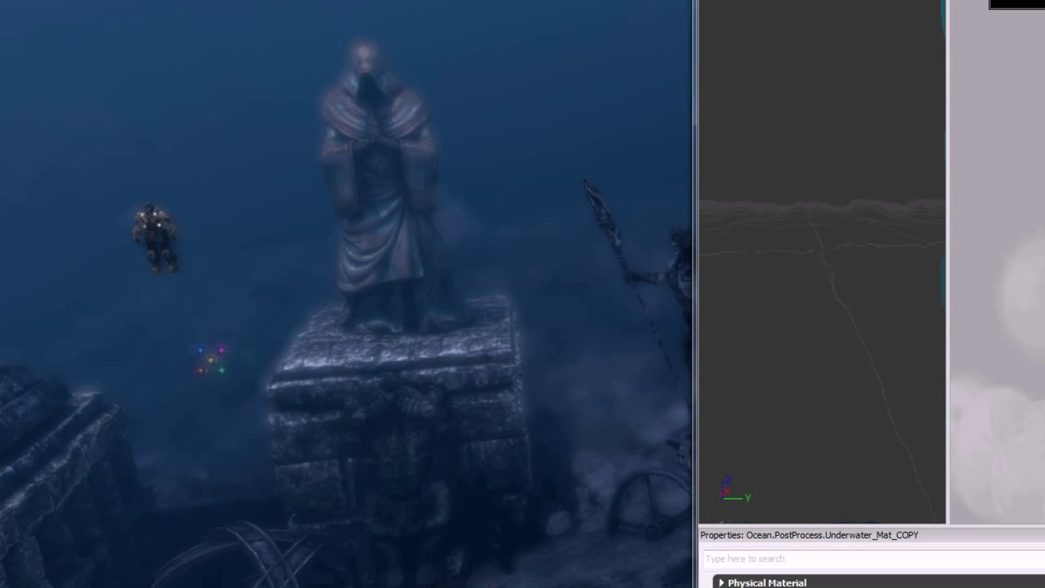
pyautogui.moveTo(486, 453)
pyautogui.mouseDown()
pyautogui.moveTo(378, 434)
pyautogui.moveTo(419, 436)
pyautogui.mouseUp()
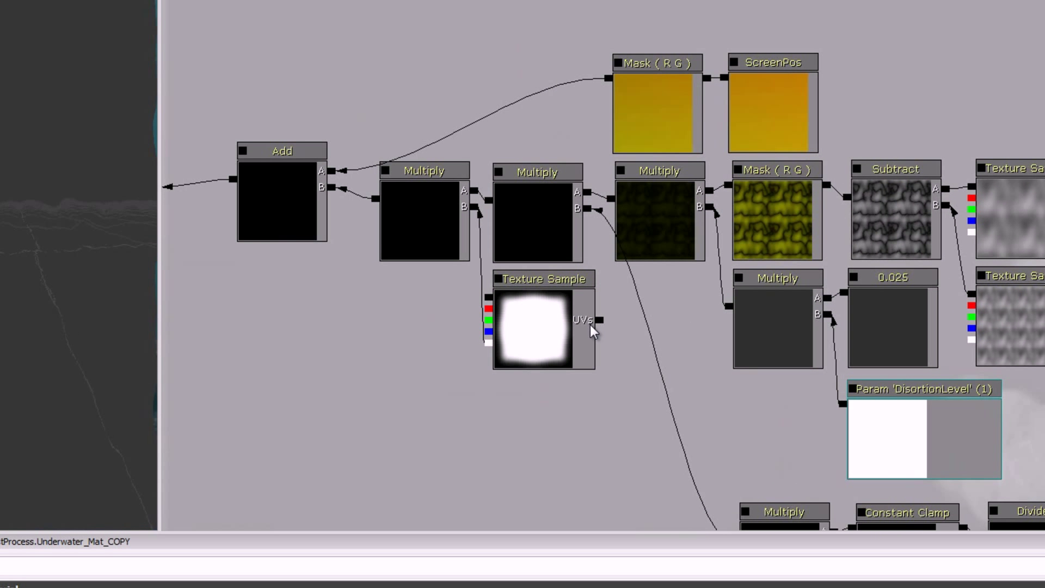
# - Inspect the white mask Texture Sample node and pan toward the Scene Texture Sample
pyautogui.click(558, 304)
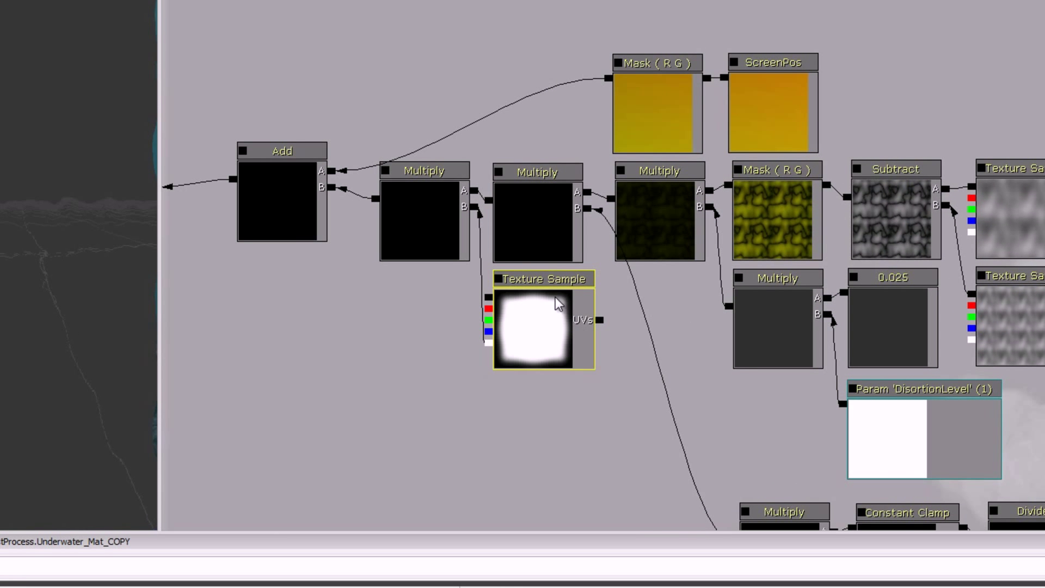
pyautogui.click(429, 363)
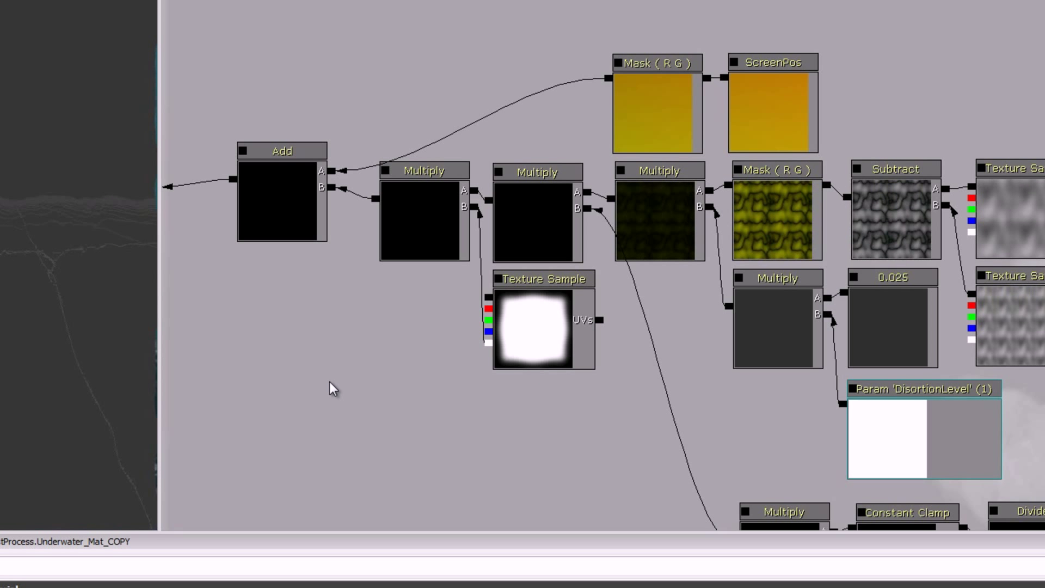
pyautogui.moveTo(333, 388); pyautogui.dragTo(401, 397)
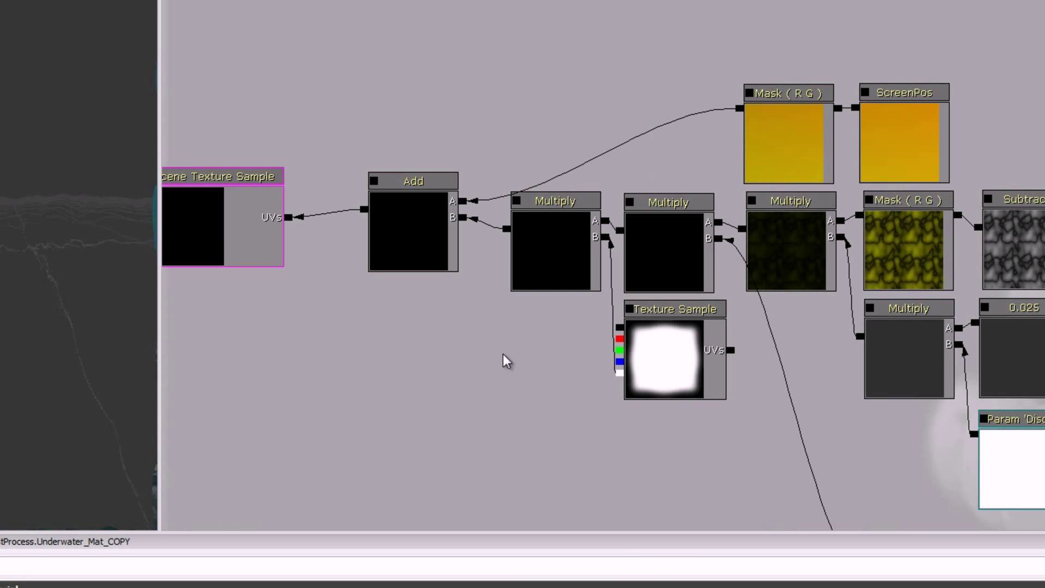
pyautogui.scroll(-2, 568, 365)
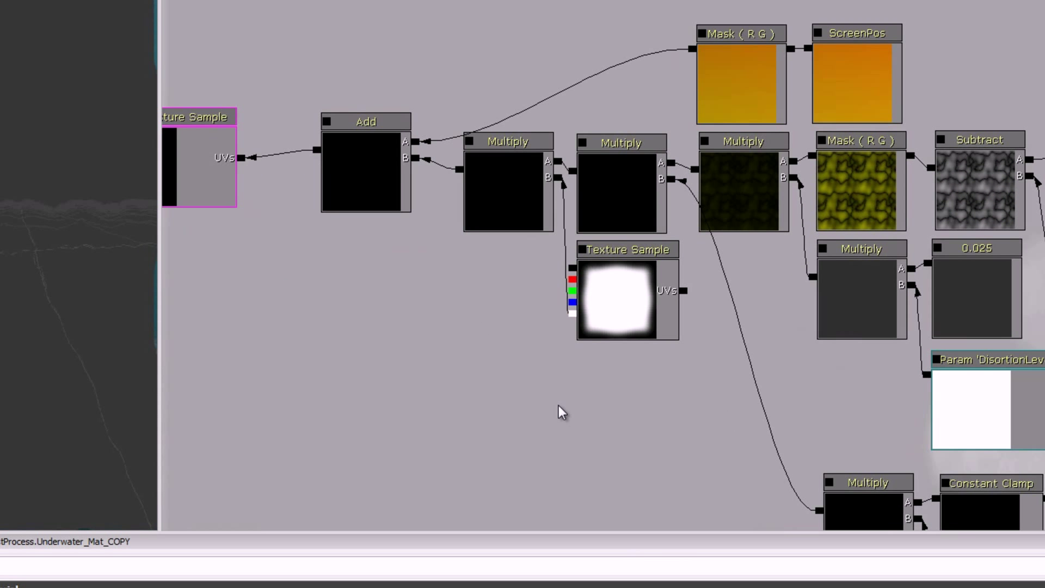
pyautogui.scroll(3, 559, 405)
pyautogui.moveTo(616, 393); pyautogui.dragTo(649, 307)
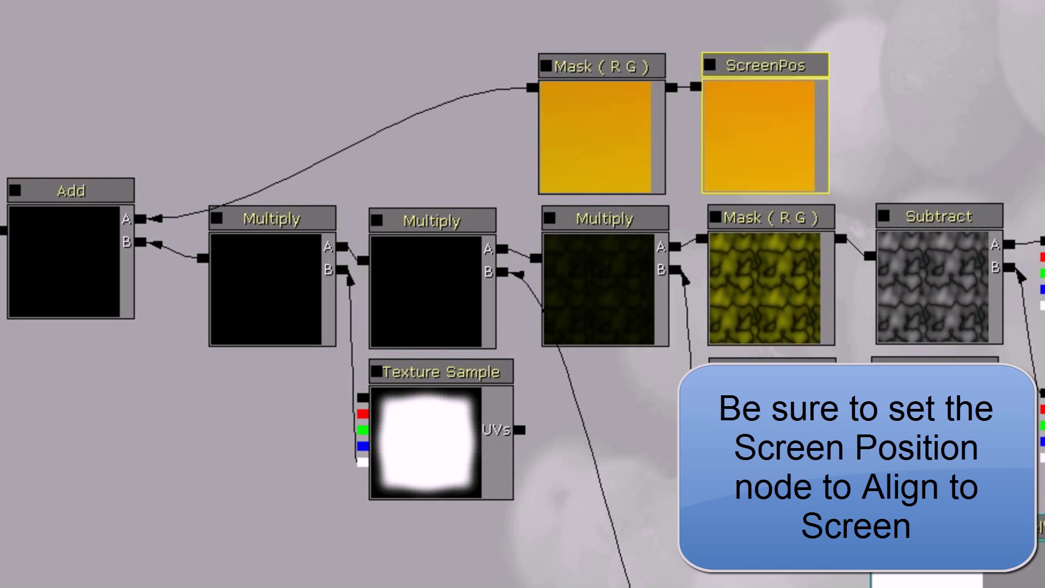
# - Trace the Mask (R G) and ScreenPos links into the Scene Texture Sample node
pyautogui.click(620, 69)
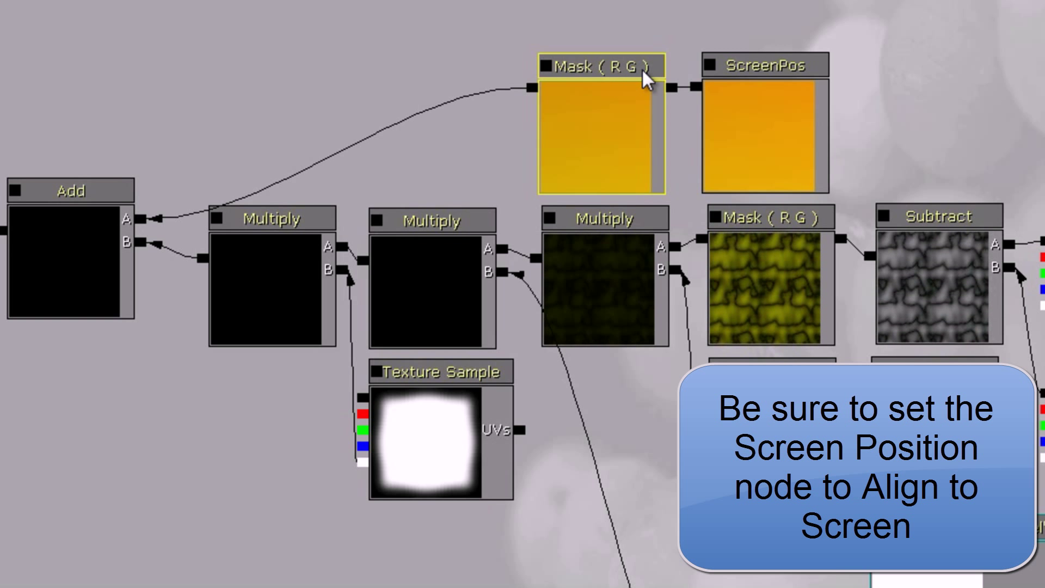
pyautogui.moveTo(572, 123); pyautogui.dragTo(648, 130, button='right')
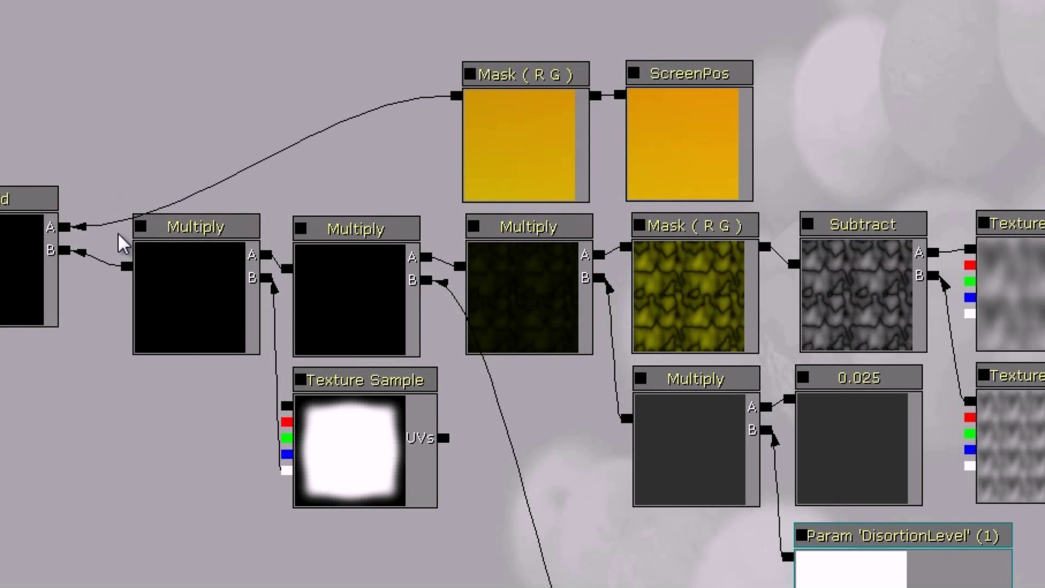
pyautogui.moveTo(219, 126); pyautogui.dragTo(113, 68, button='right')
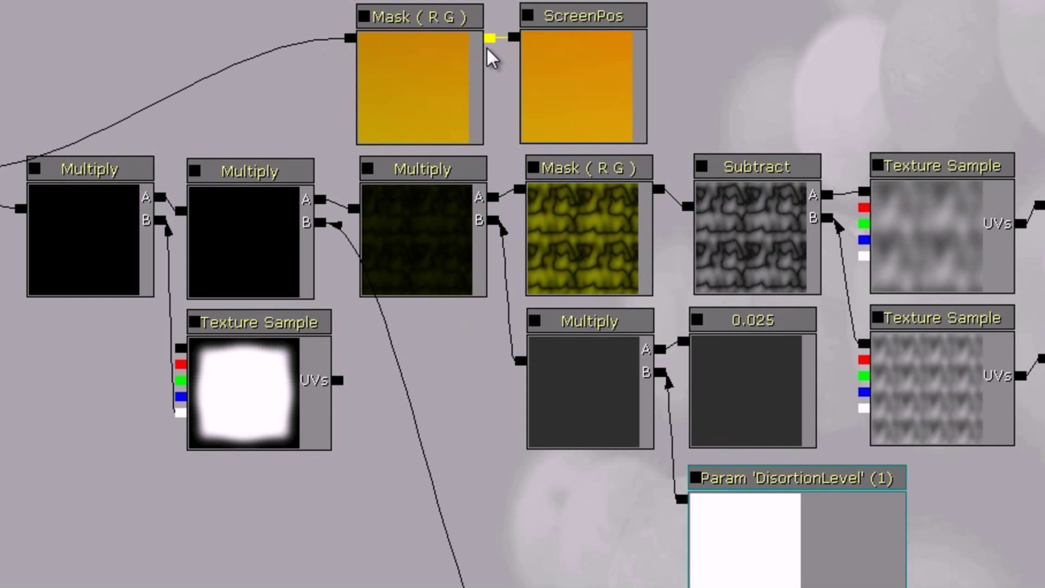
pyautogui.moveTo(345, 86); pyautogui.dragTo(599, 103, button='right')
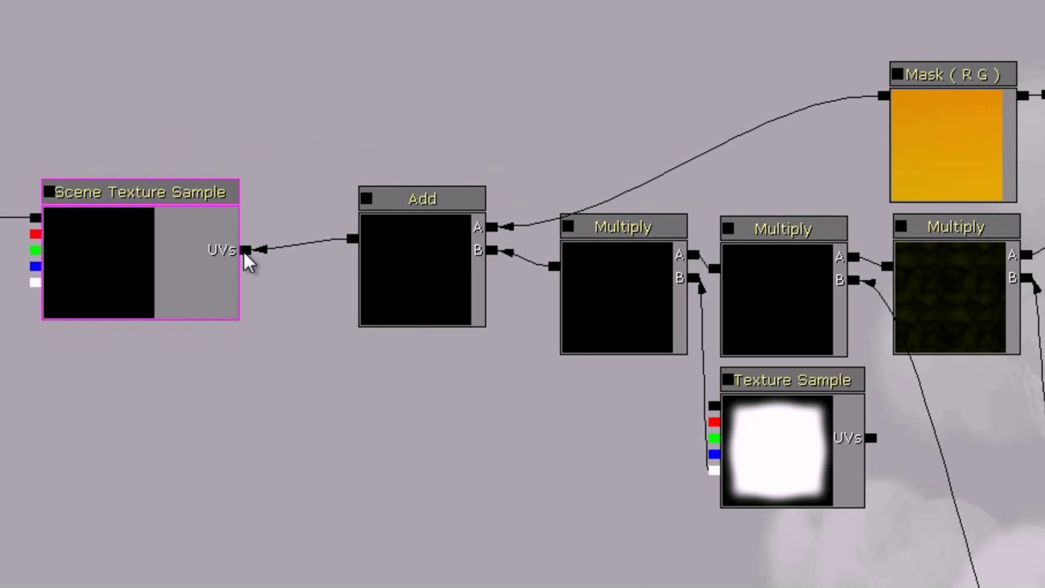
pyautogui.click(256, 248)
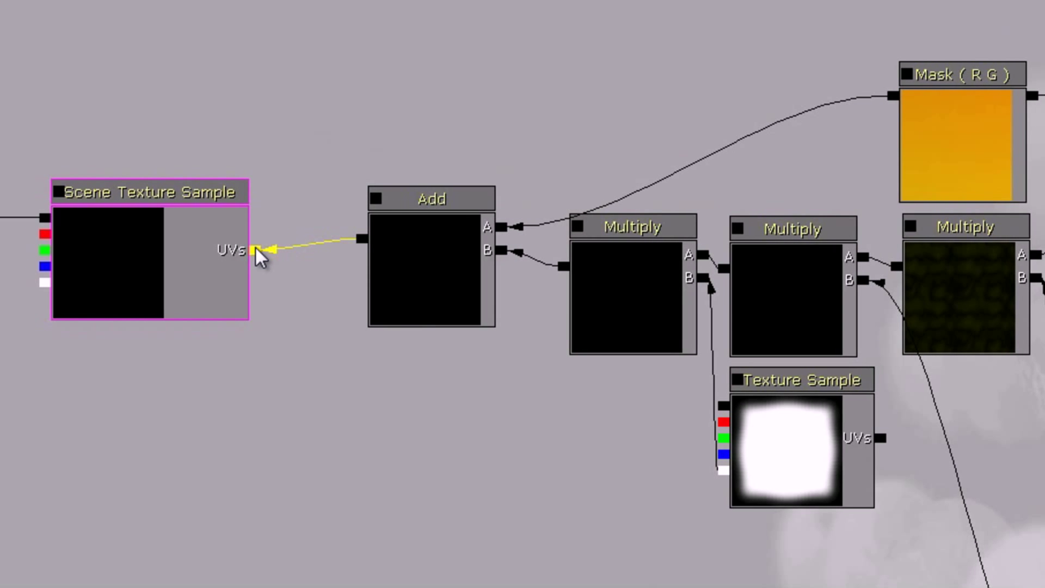
pyautogui.click(417, 184)
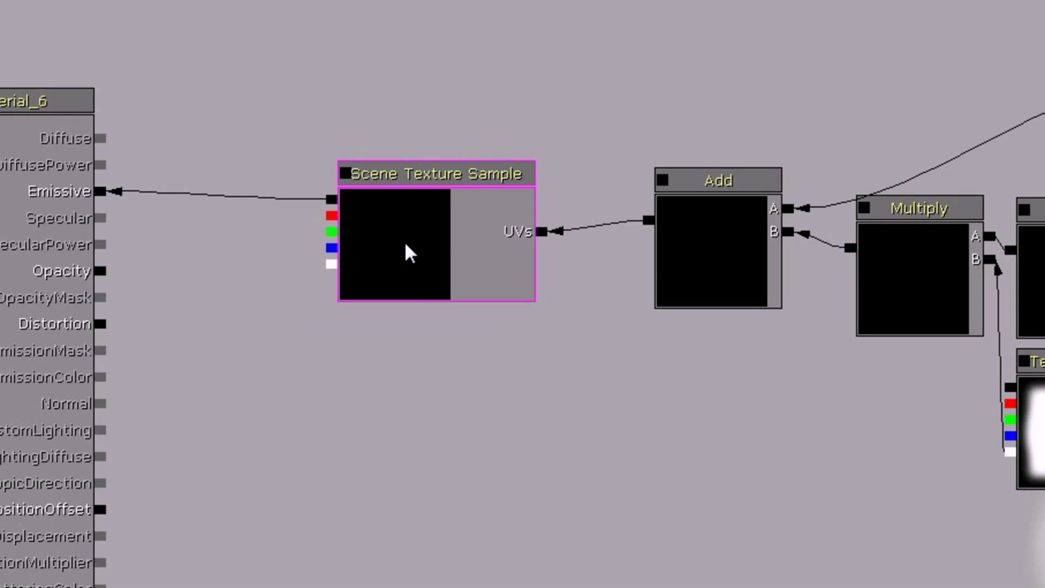
pyautogui.click(385, 448)
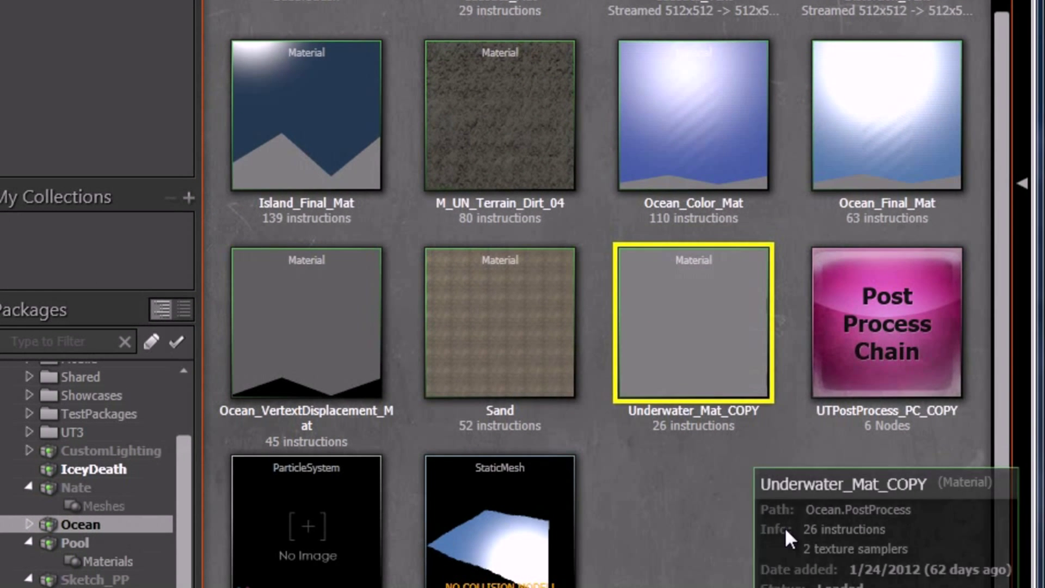
# - Start a new PostProcessChain asset in the Content Browser, then cancel it
pyautogui.click(741, 510)
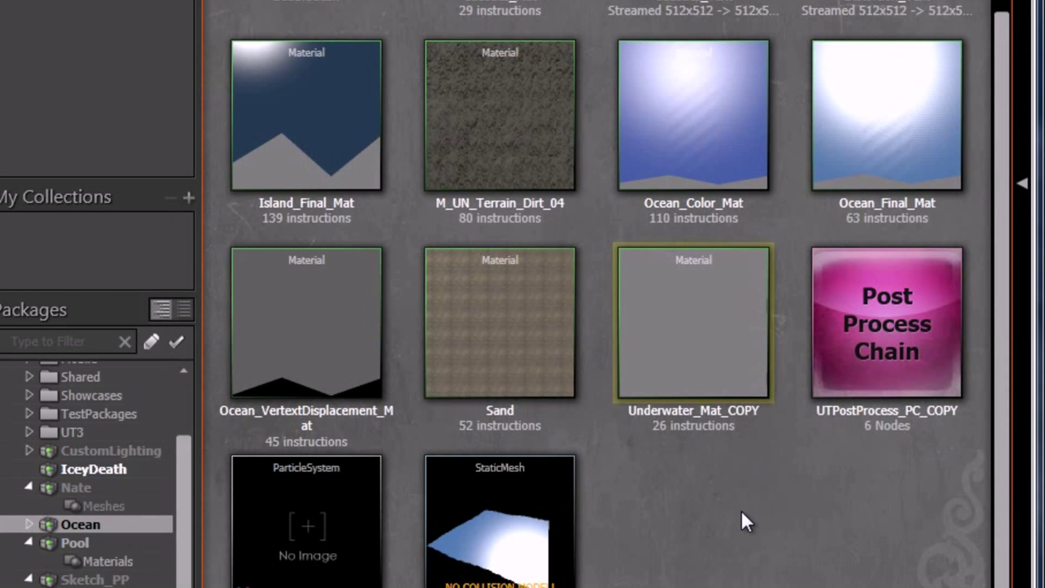
pyautogui.rightClick(740, 510)
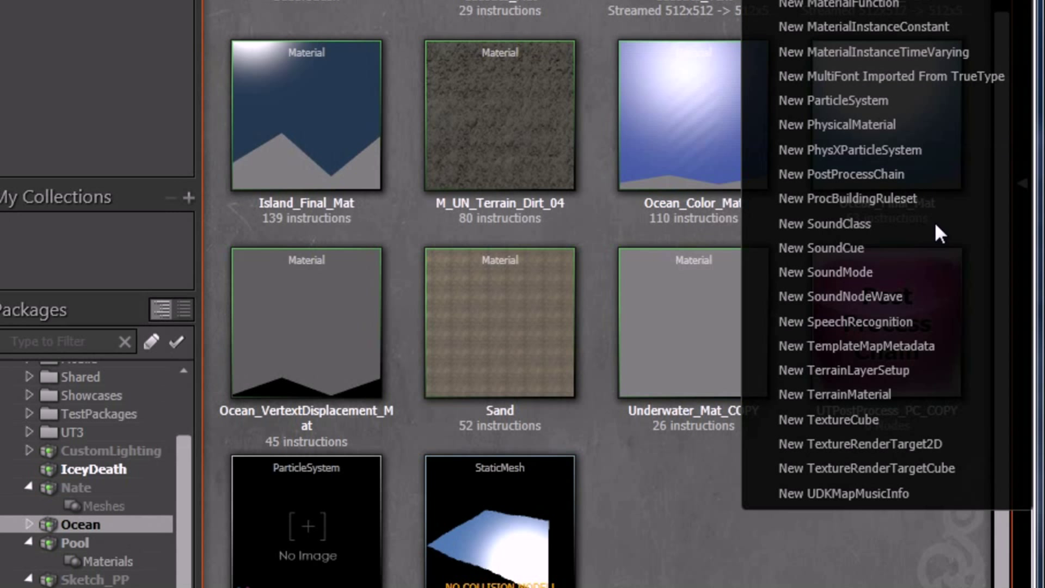
pyautogui.click(872, 177)
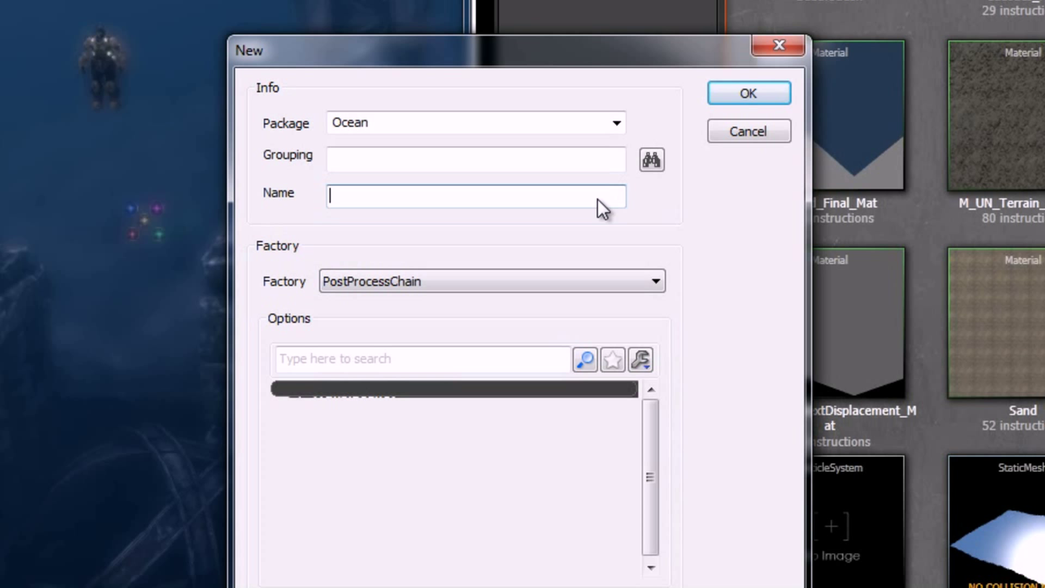
pyautogui.click(768, 132)
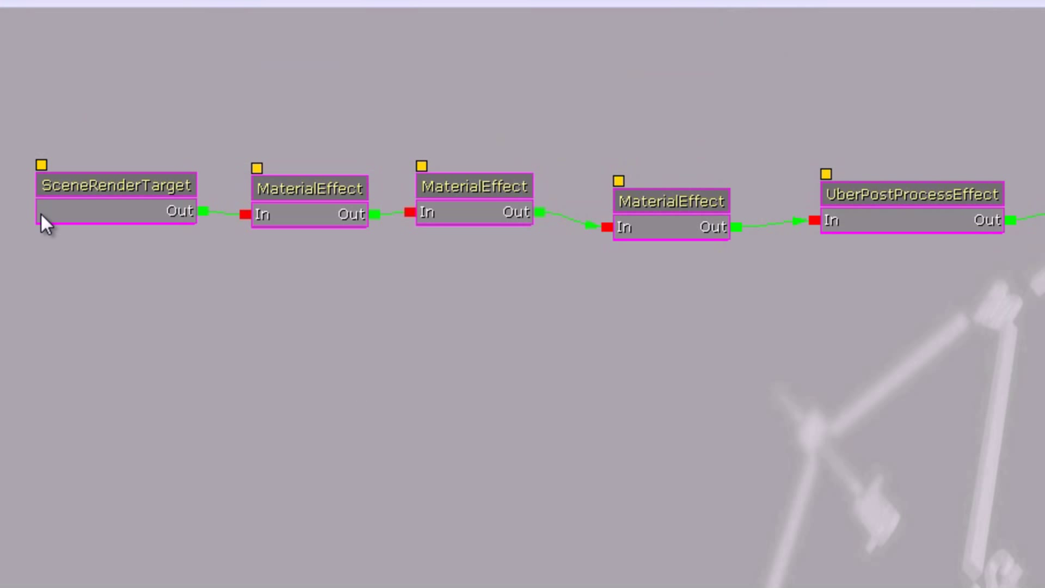
# - Add a MaterialEffect using Underwater_Mat_COPY to the post-process chain, then delete it
pyautogui.rightClick(362, 369)
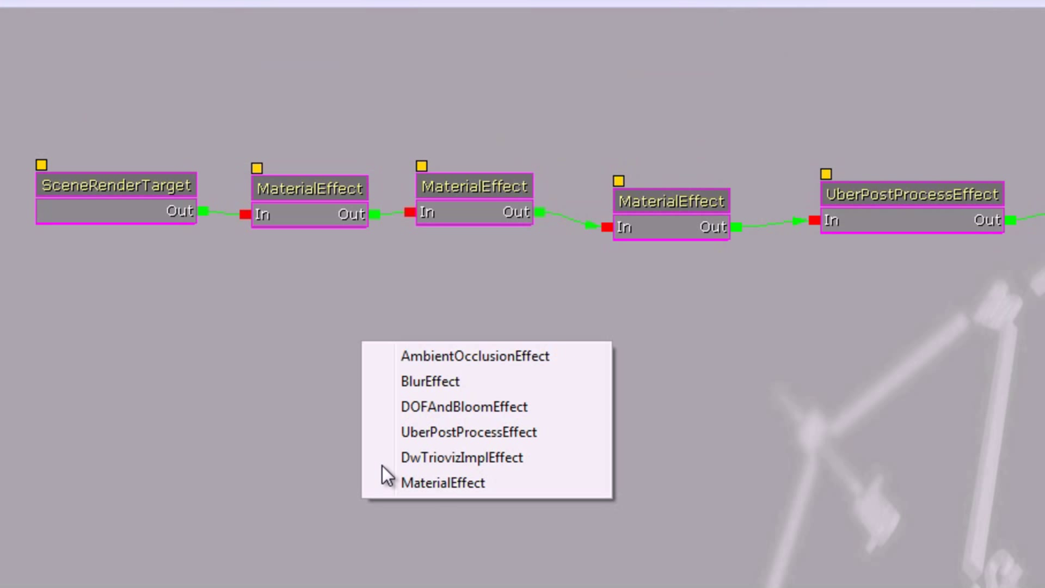
pyautogui.click(442, 483)
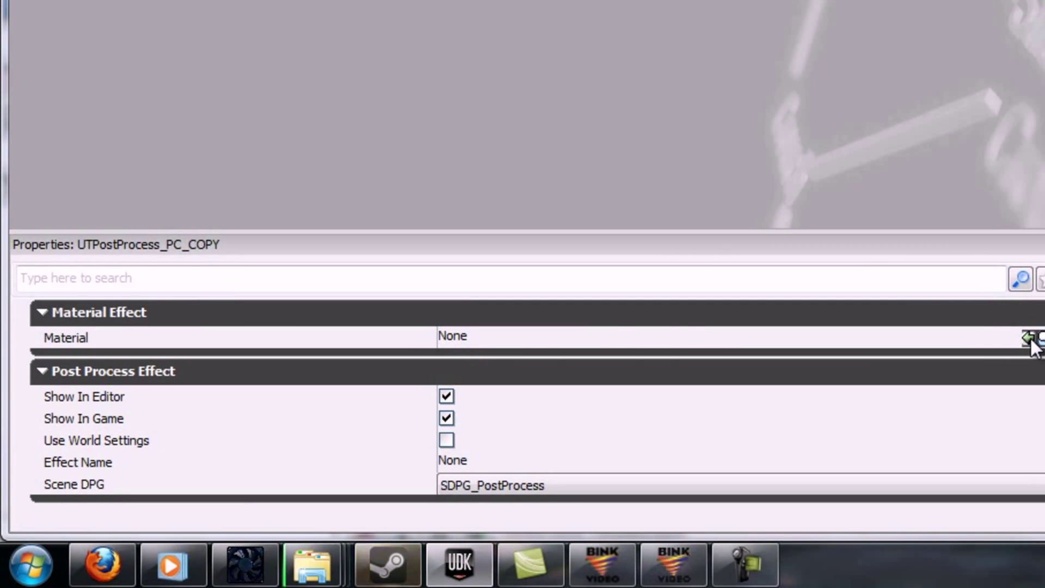
pyautogui.click(1028, 337)
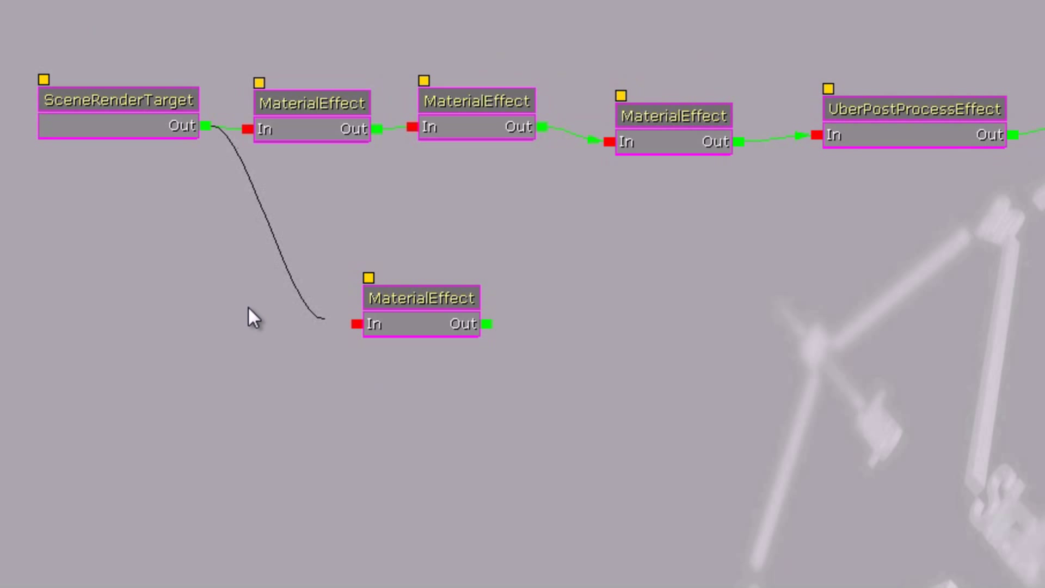
pyautogui.press('Delete')
pyautogui.moveTo(842, 246); pyautogui.dragTo(786, 311)
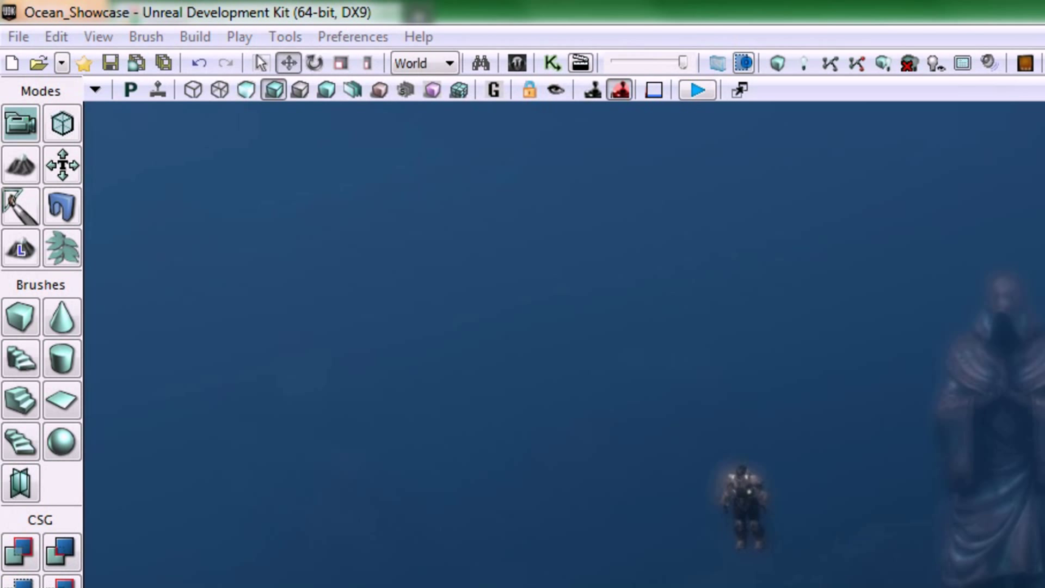
# - Set UTPostProcess_PC_COPY as the World Post Process Chain, then reopen Underwater_Mat_COPY
pyautogui.click(40, 38)
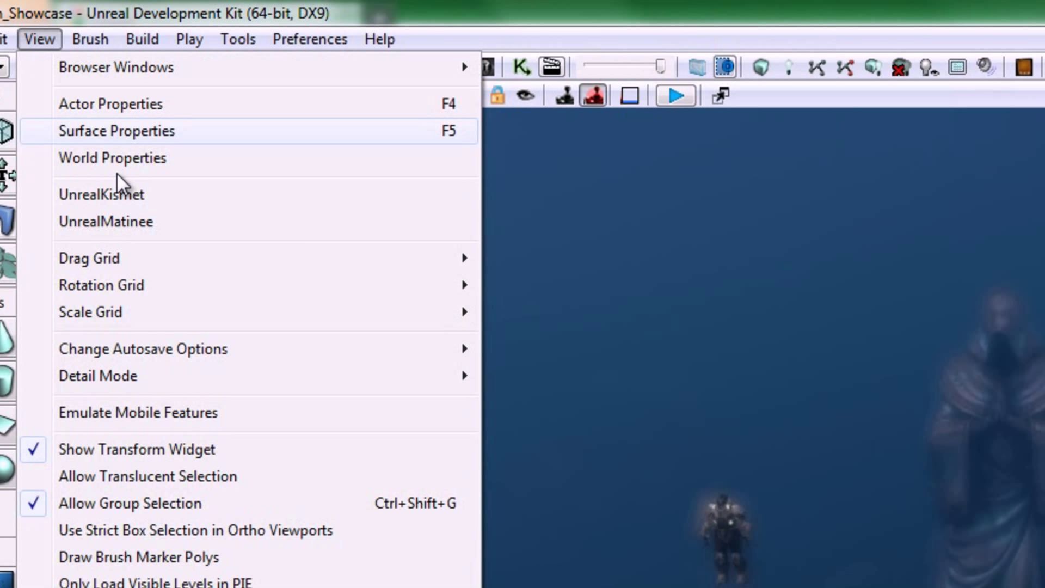
pyautogui.click(113, 157)
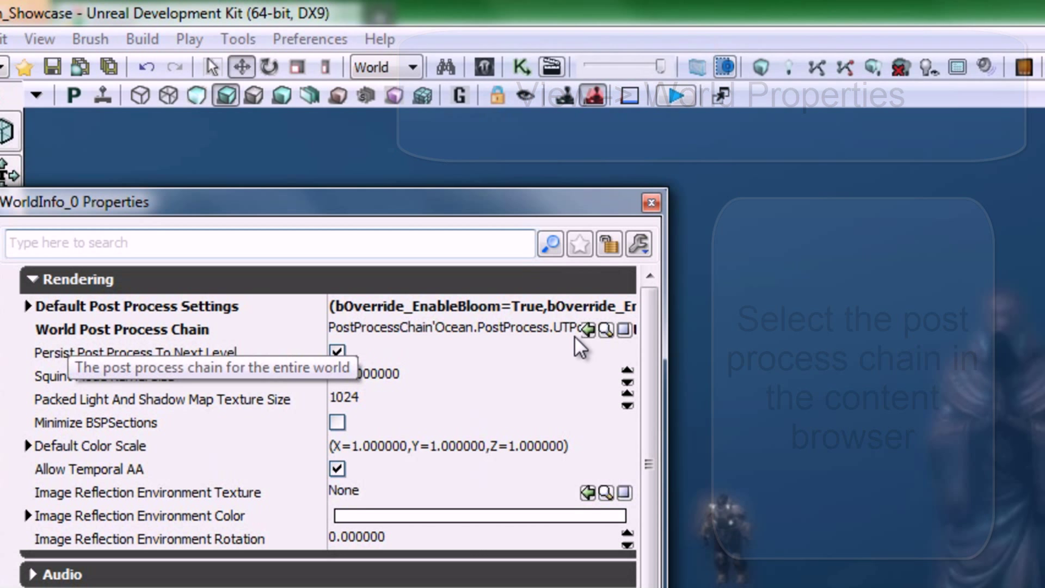
pyautogui.click(588, 329)
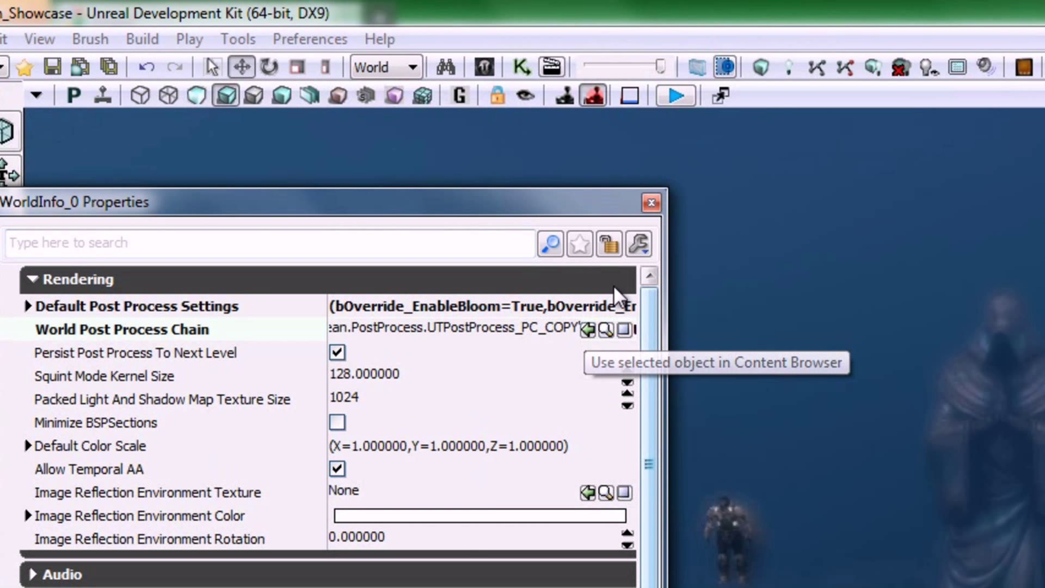
pyautogui.click(651, 203)
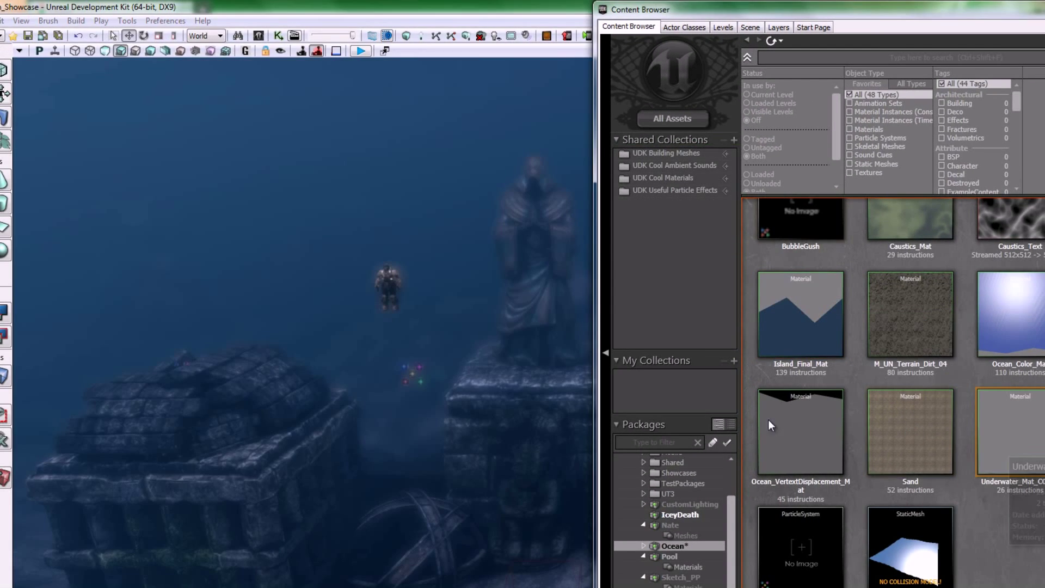
pyautogui.moveTo(997, 451); pyautogui.dragTo(785, 398)
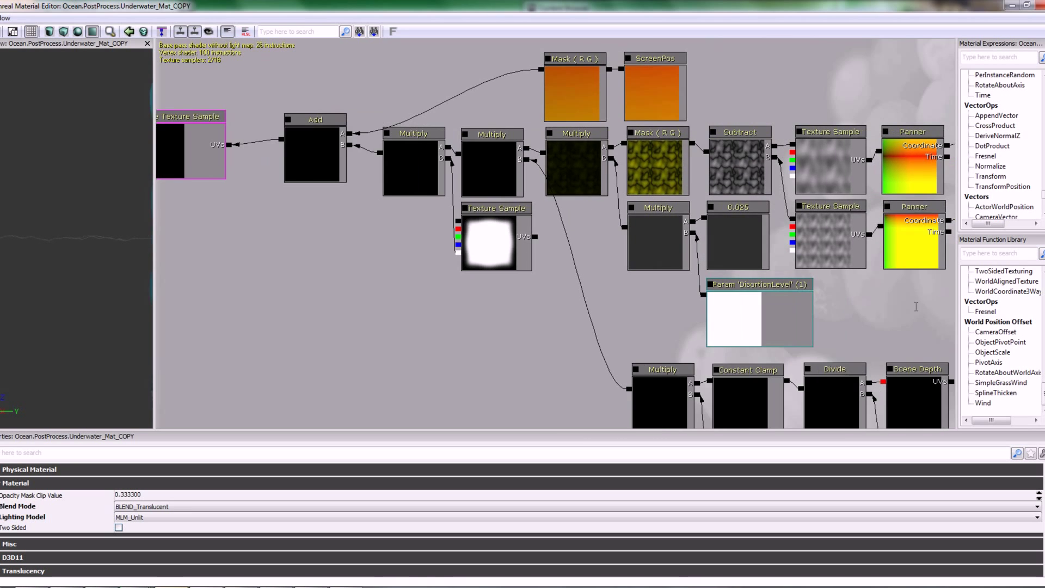
# - Pan the material graph and search the Material Expressions list for 'scalar'
pyautogui.moveTo(916, 307); pyautogui.dragTo(753, 288)
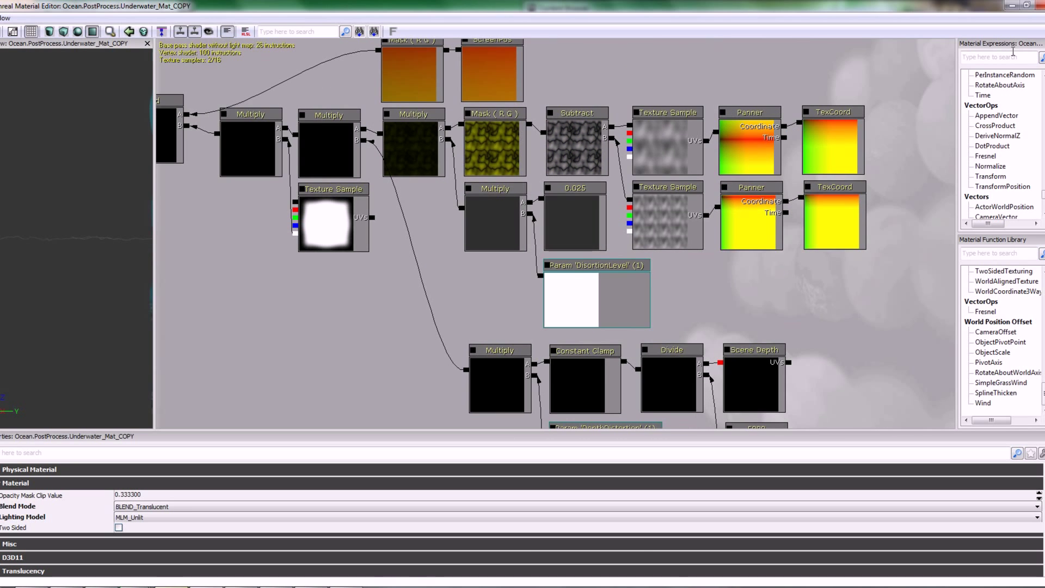
pyautogui.click(1001, 57)
pyautogui.write('sc')
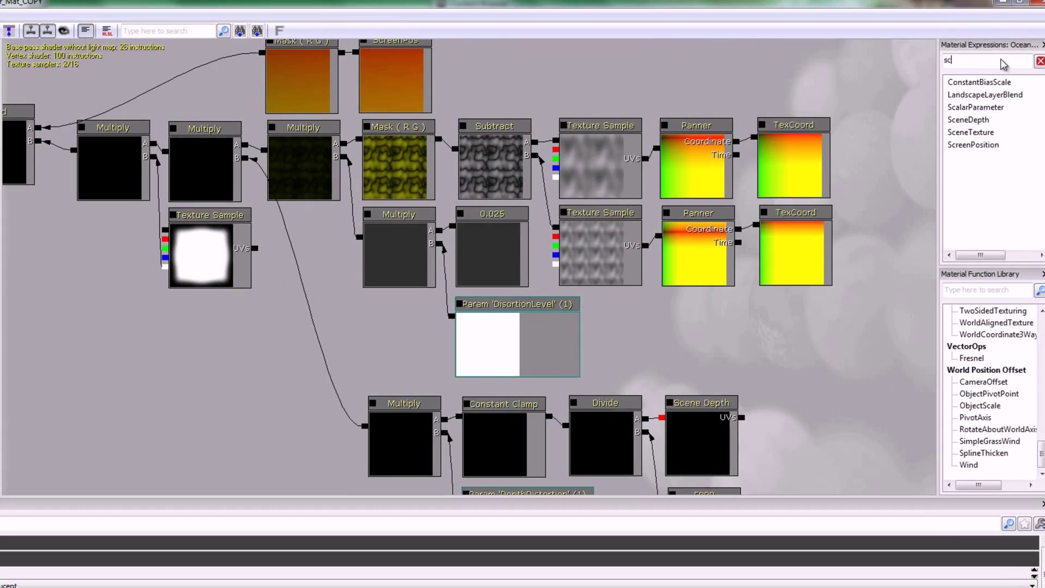
pyautogui.write('alar')
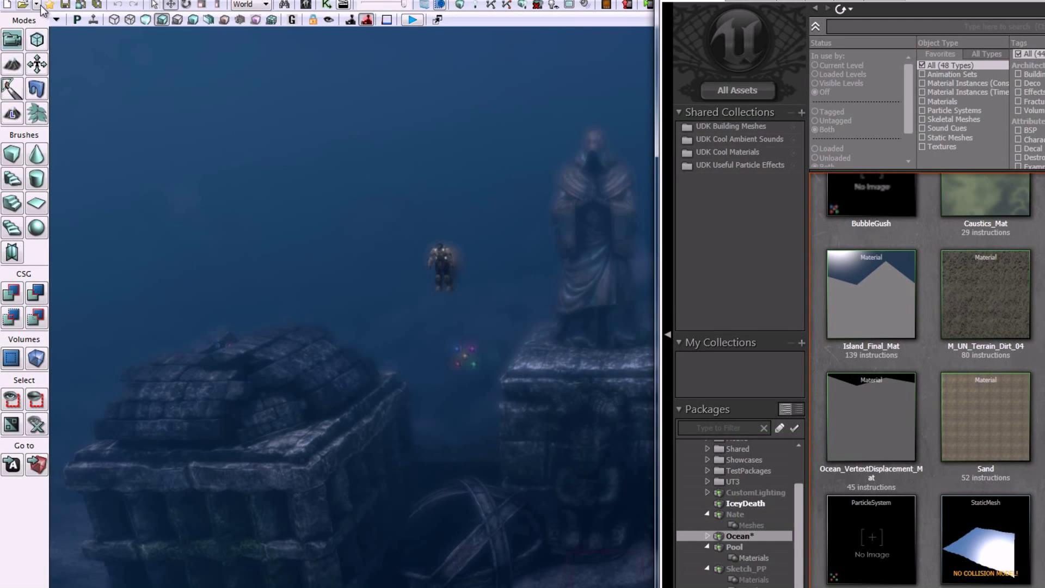
pyautogui.click(39, 3)
pyautogui.click(245, 65)
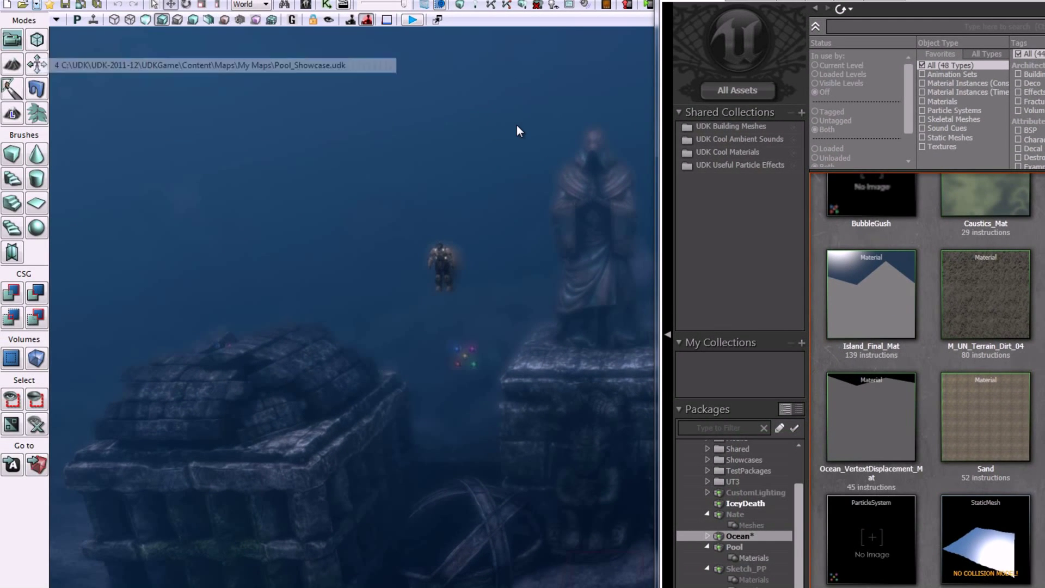
pyautogui.click(700, 444)
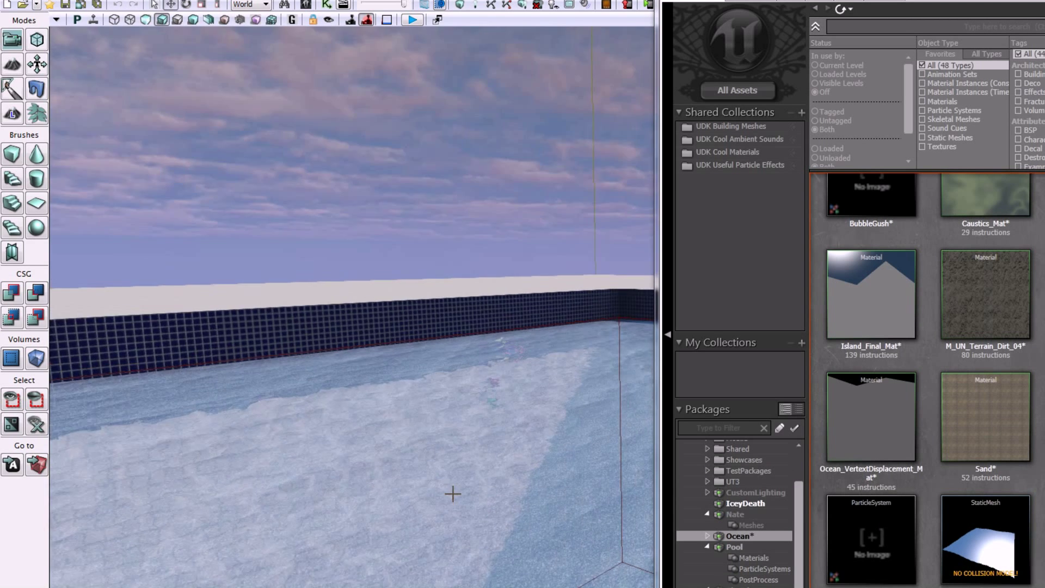
pyautogui.moveTo(464, 512); pyautogui.dragTo(601, 457, button='right')
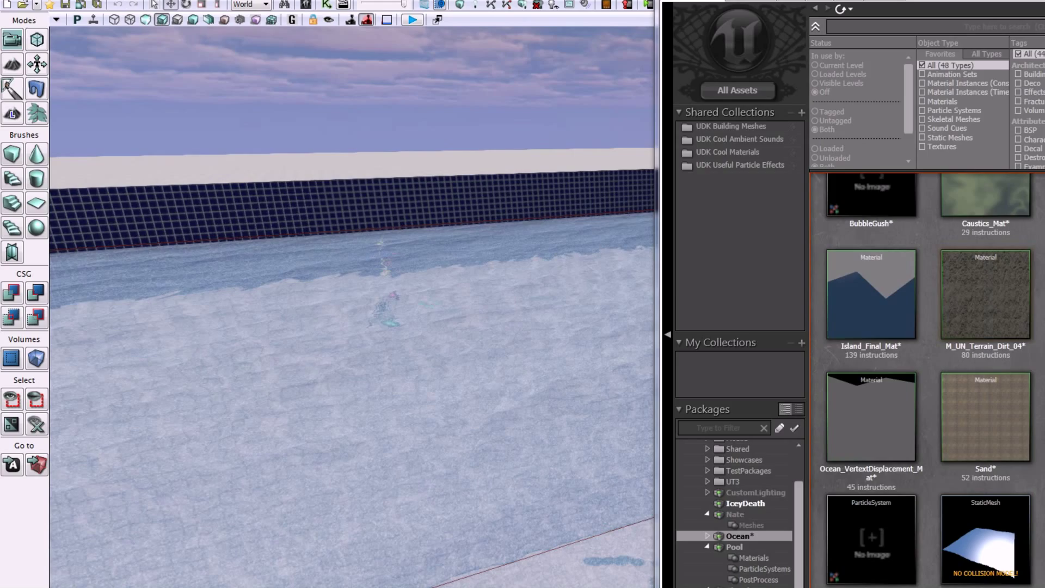
pyautogui.hotkey('ctrl', 'shift', 'f')
pyautogui.moveTo(571, 368); pyautogui.dragTo(490, 368, button='right')
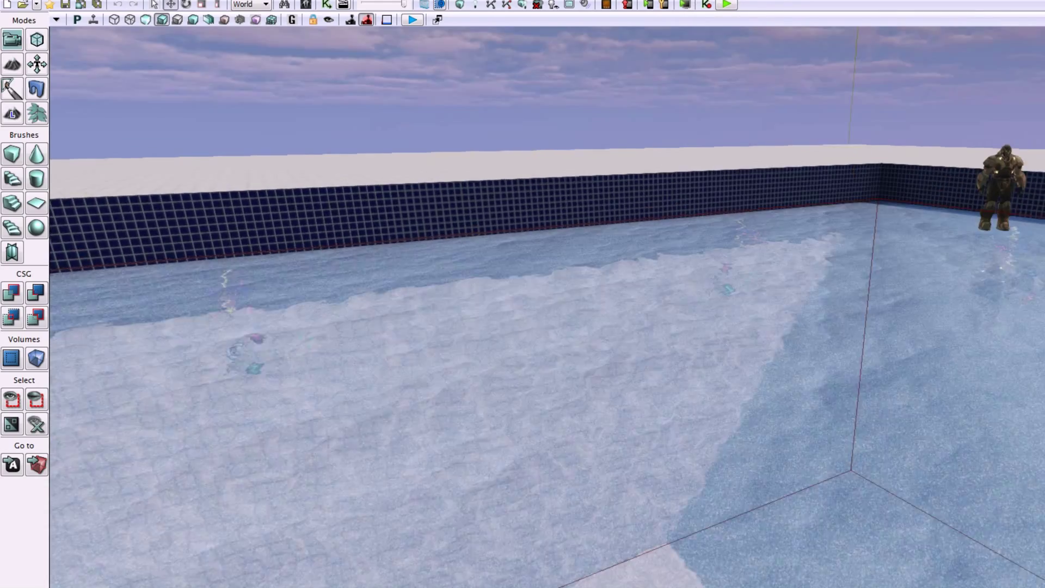
pyautogui.moveTo(826, 442); pyautogui.dragTo(591, 315, button='right')
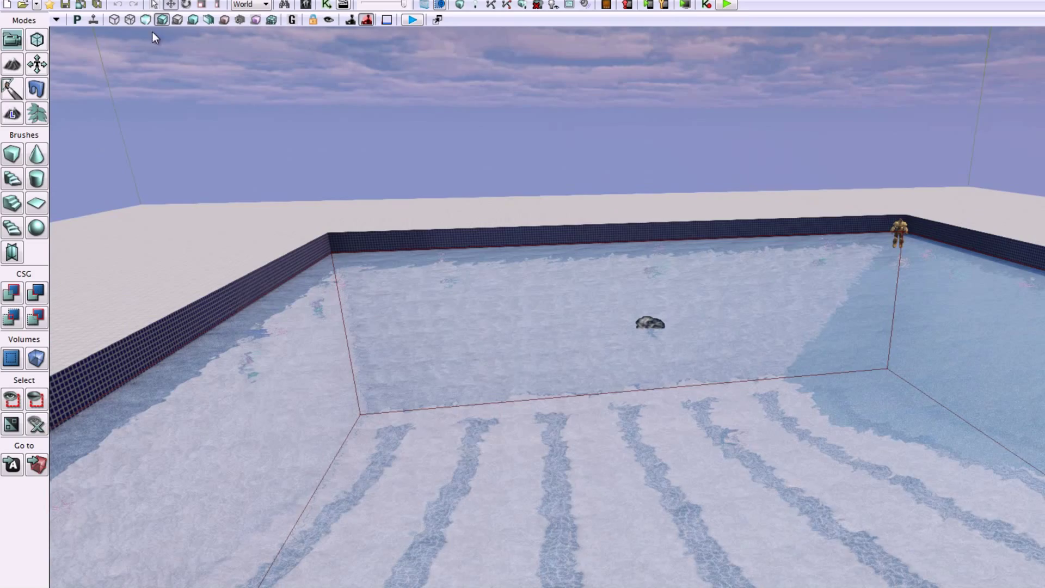
pyautogui.moveTo(131, 335); pyautogui.dragTo(321, 430, button='right')
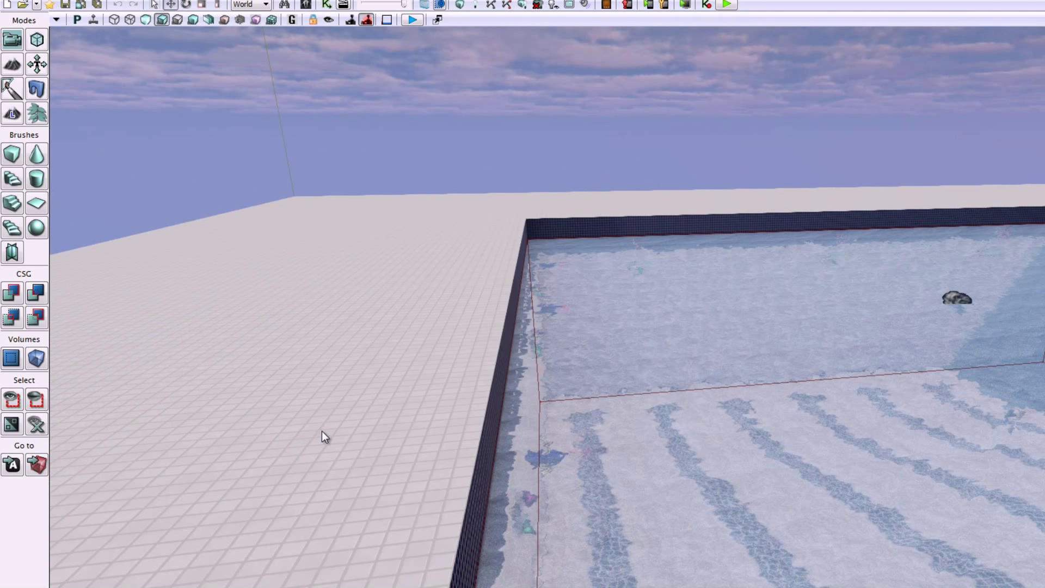
pyautogui.rightClick(346, 414)
pyautogui.click(346, 417)
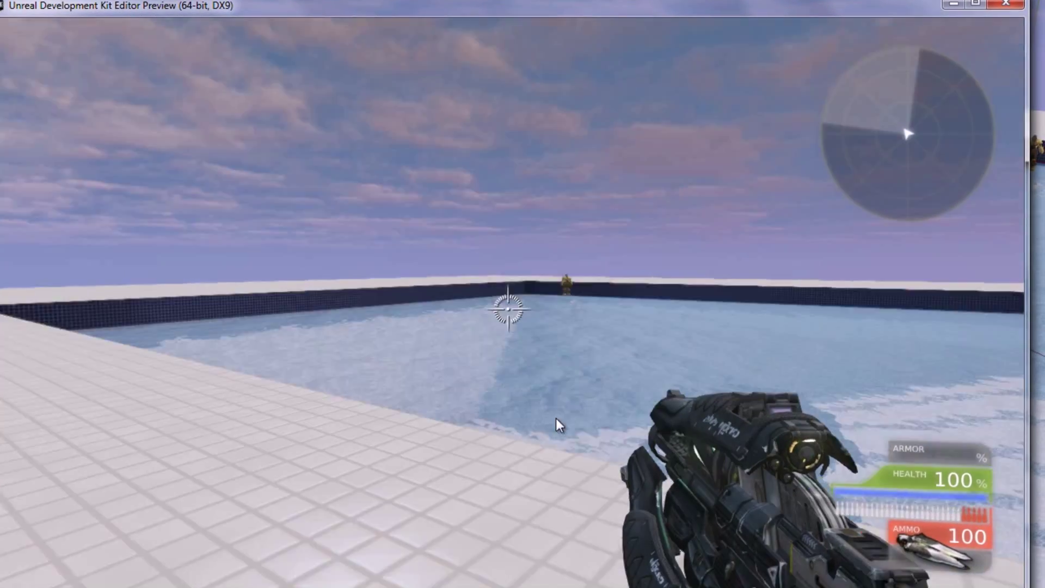
pyautogui.press('w')
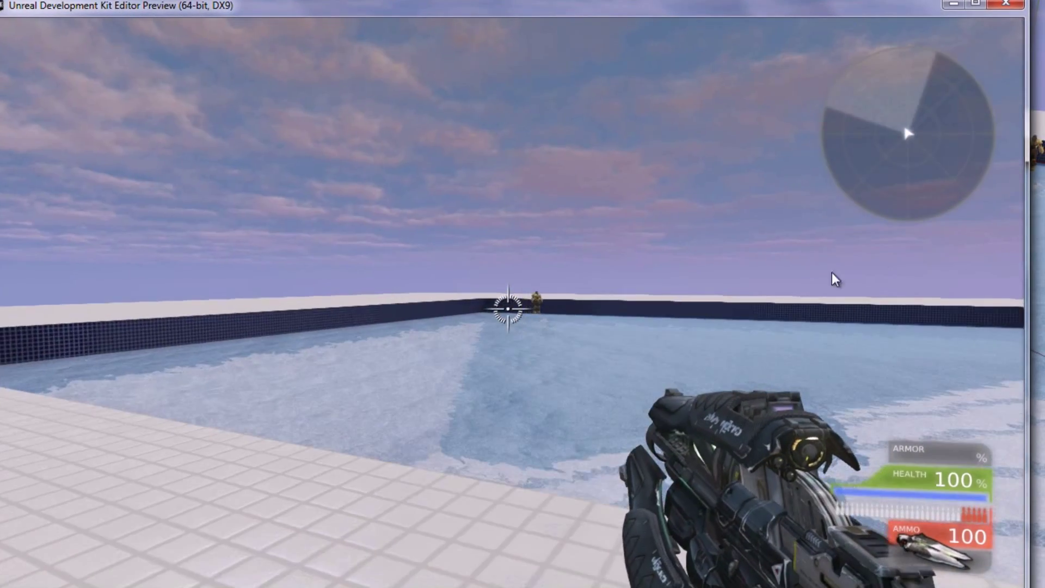
pyautogui.press('w')
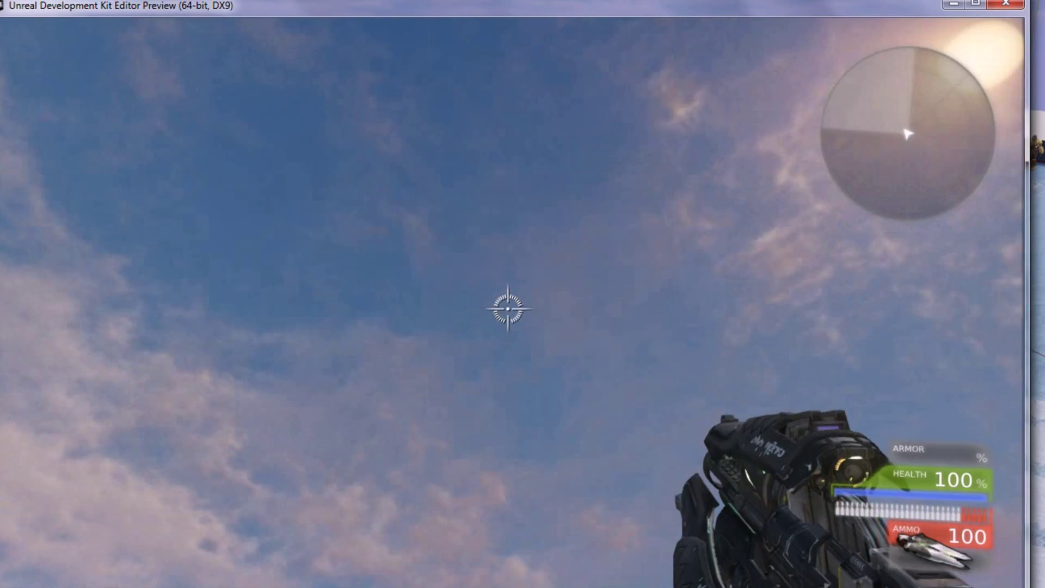
pyautogui.press('w')
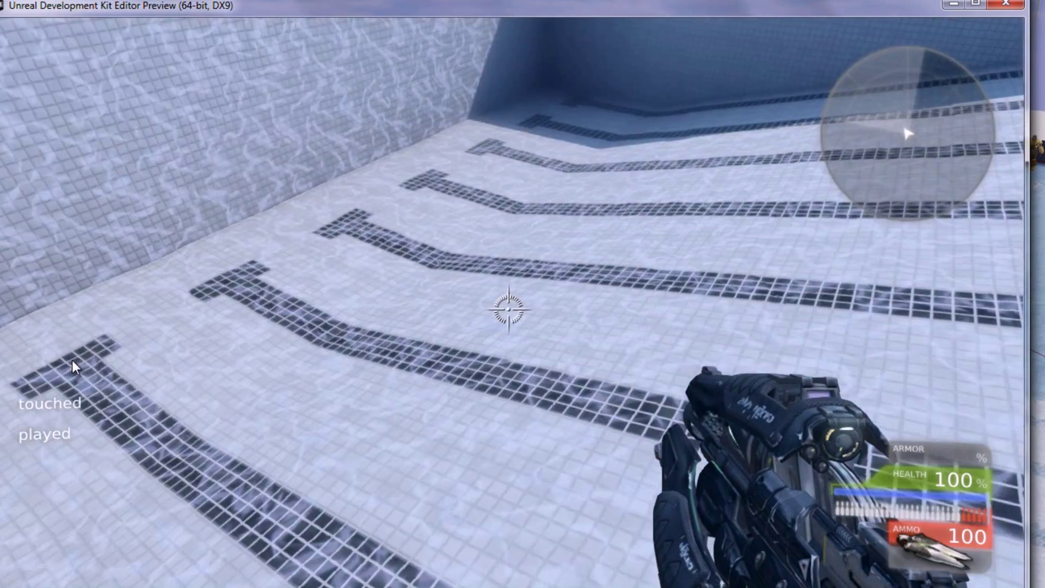
pyautogui.press('w')
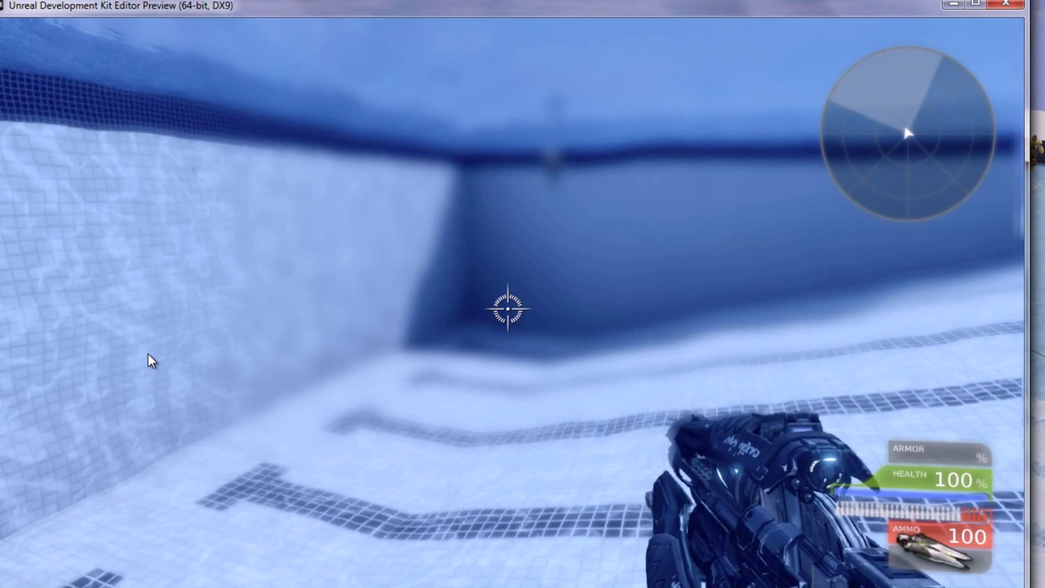
pyautogui.moveTo(121, 354); pyautogui.dragTo(33, 354)
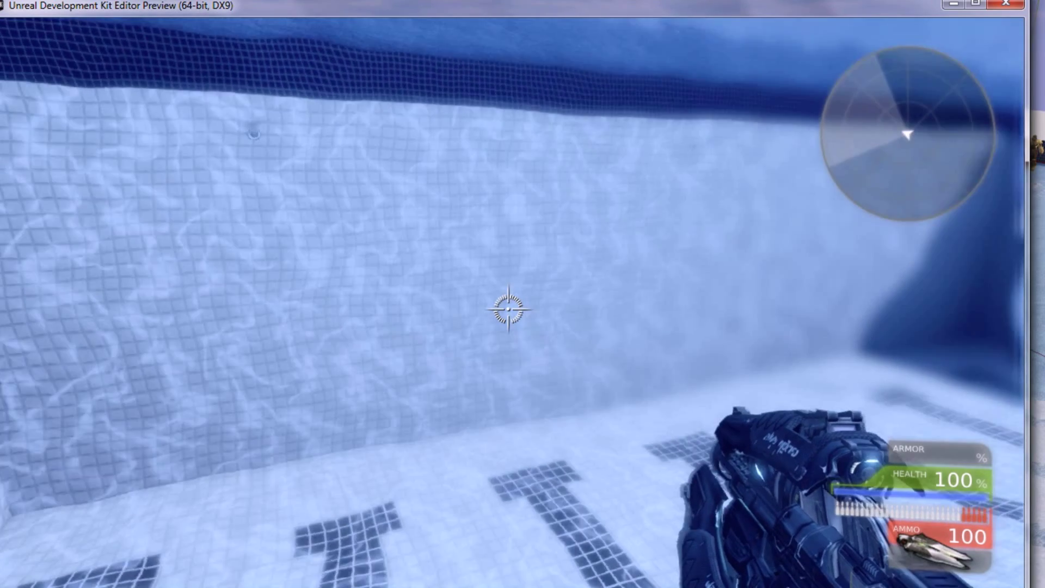
pyautogui.press('w')
pyautogui.press('w')
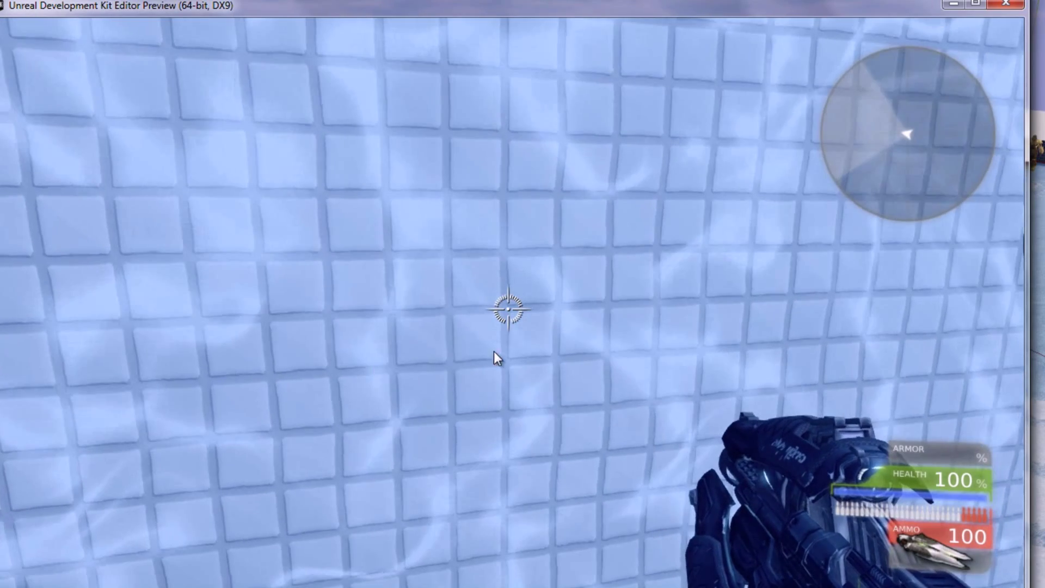
pyautogui.moveTo(494, 351); pyautogui.dragTo(885, 304)
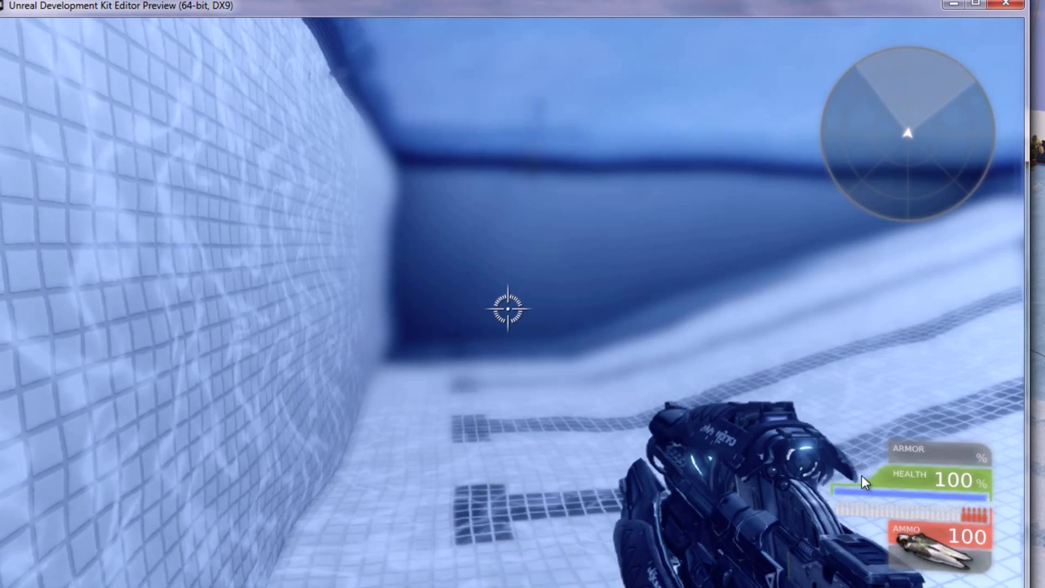
pyautogui.moveTo(886, 313)
pyautogui.mouseDown()
pyautogui.moveTo(841, 581)
pyautogui.moveTo(1017, 169)
pyautogui.mouseUp()
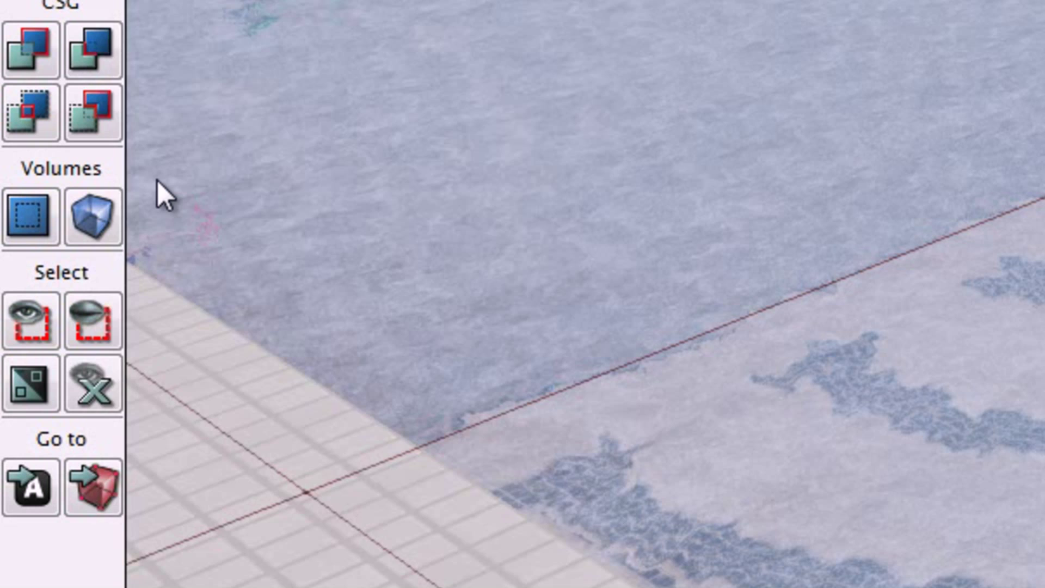
# - Restore the four-view layout, select PostProcessVolume_0 around the pool, and maximize perspective
pyautogui.rightClick(157, 179)
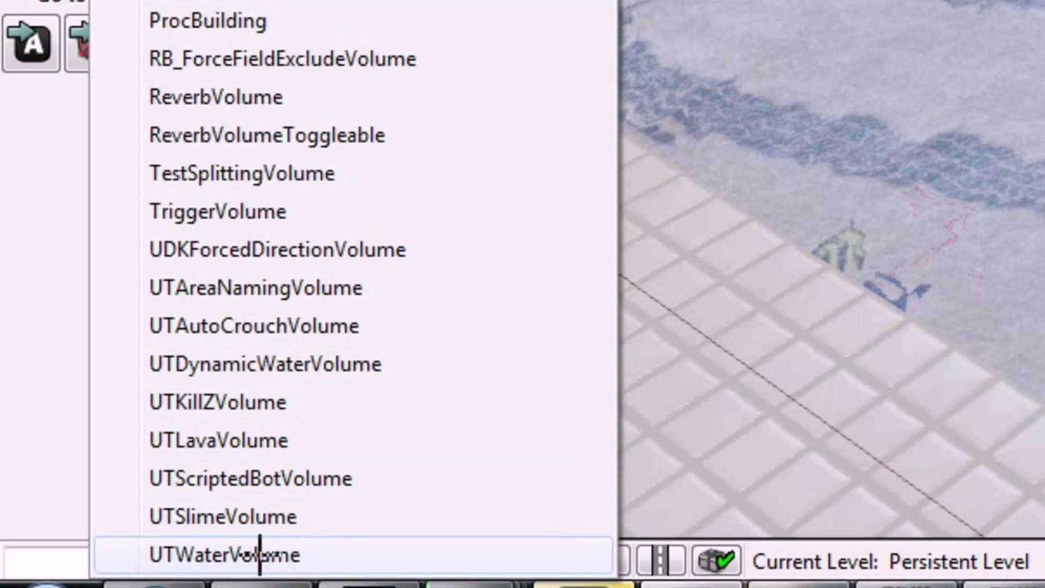
pyautogui.click(225, 554)
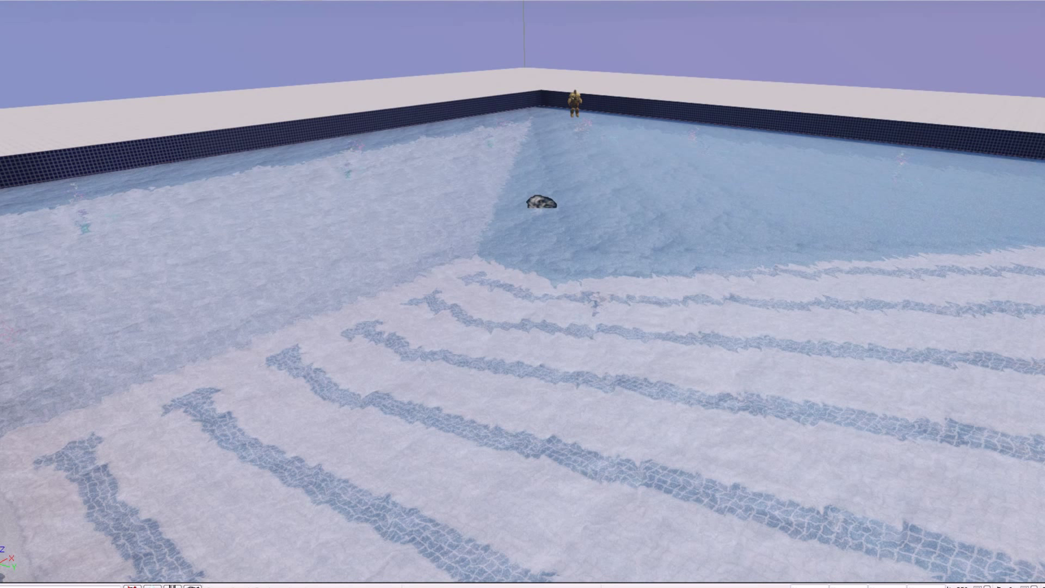
pyautogui.hotkey('alt', 'x')
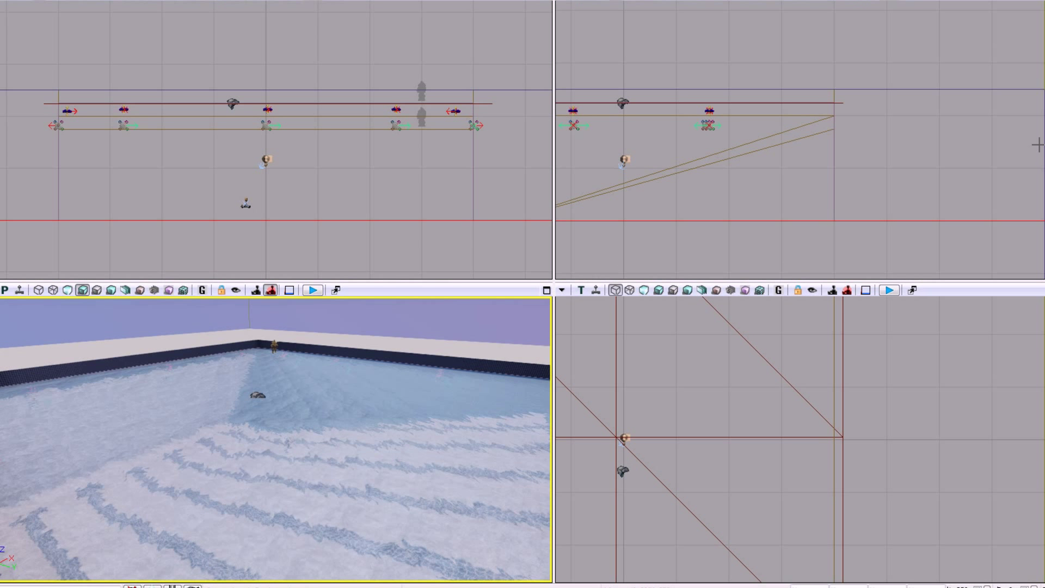
pyautogui.click(833, 174)
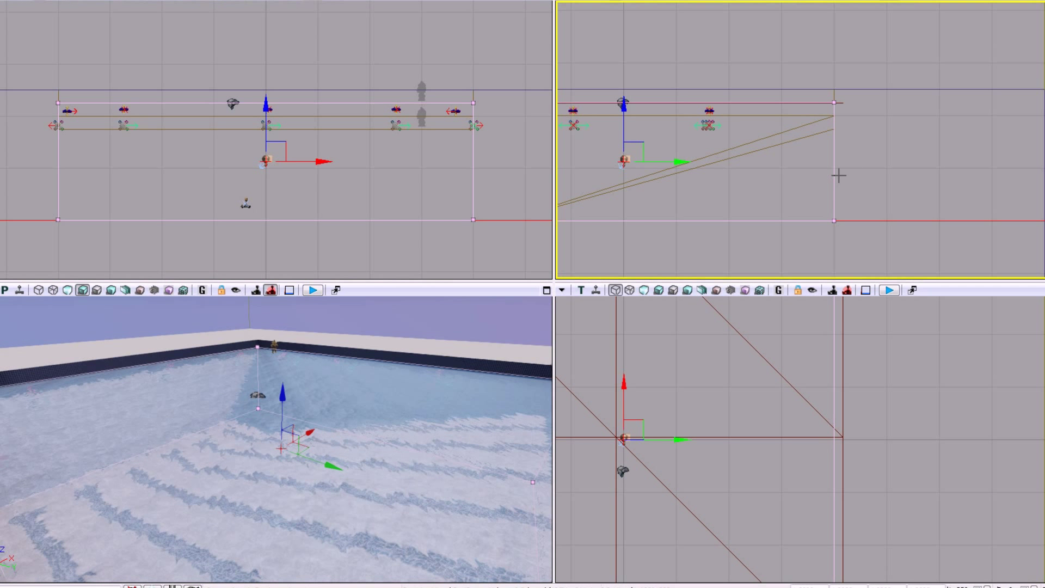
pyautogui.click(549, 290)
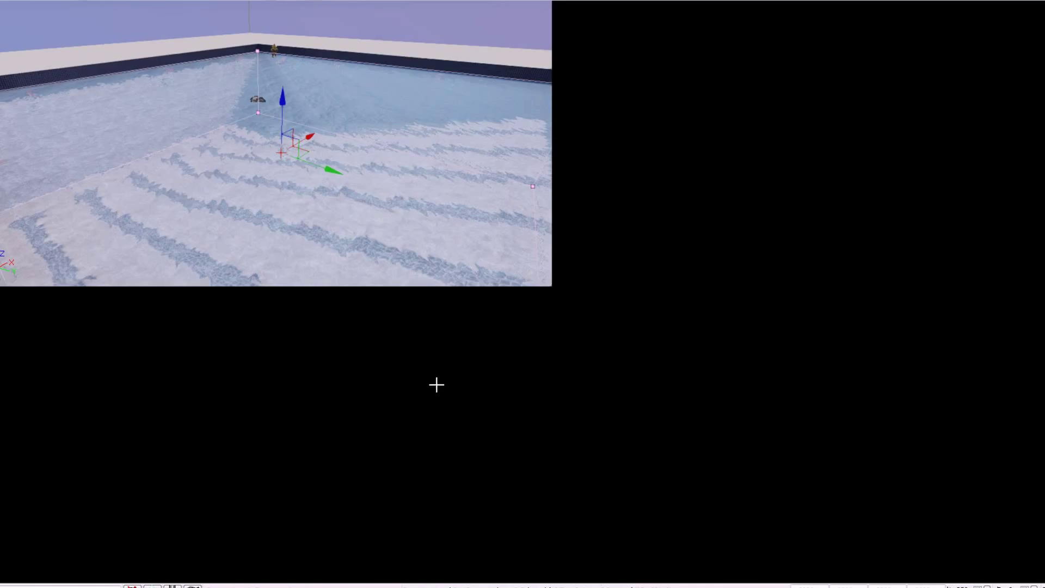
pyautogui.press('F4')
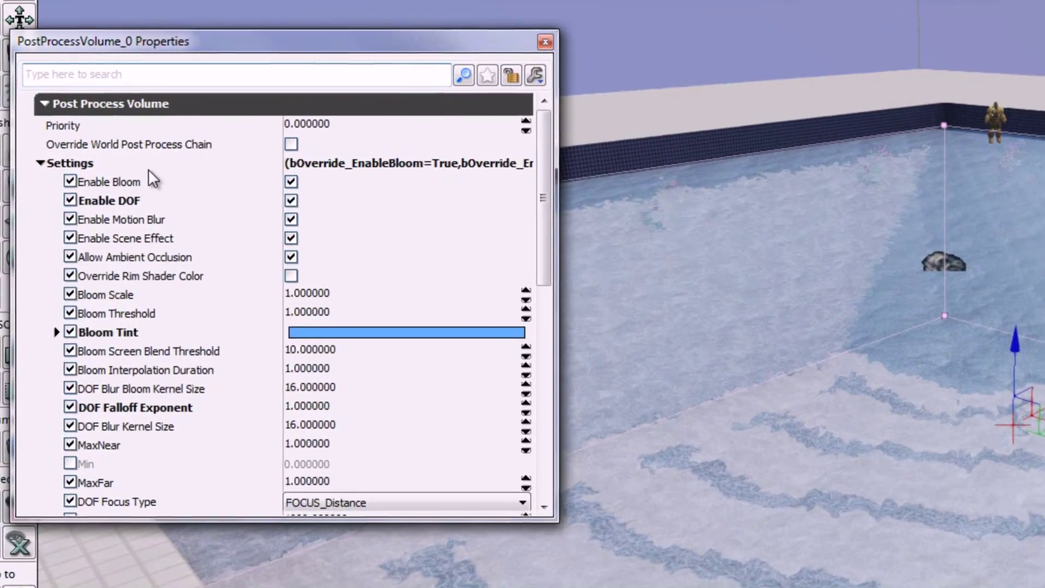
pyautogui.click(114, 159)
pyautogui.scroll(-2, 116, 305)
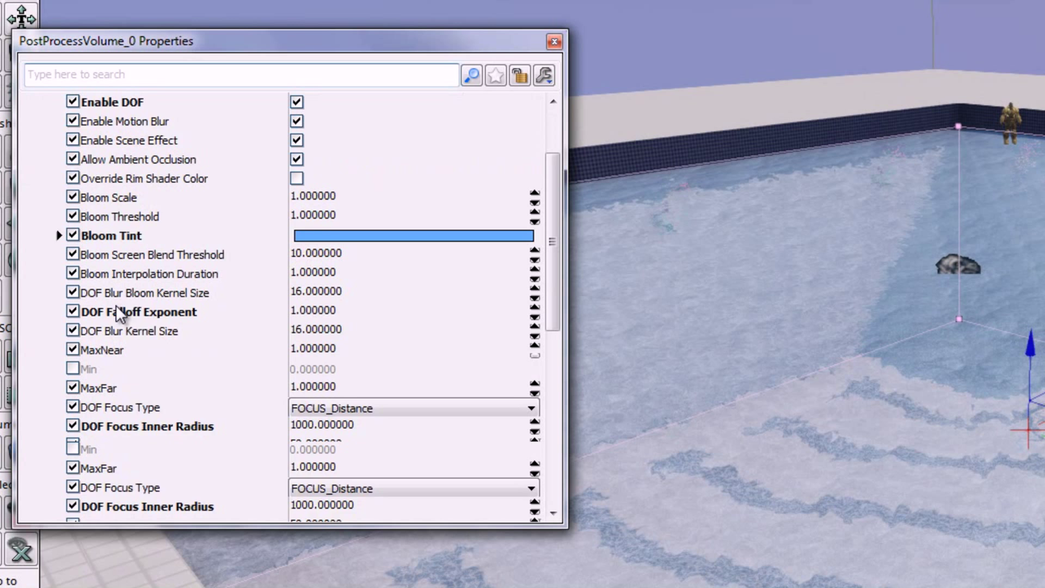
pyautogui.scroll(-1, 100, 308)
pyautogui.scroll(-4, 97, 306)
pyautogui.scroll(4, 67, 255)
pyautogui.scroll(3, 66, 256)
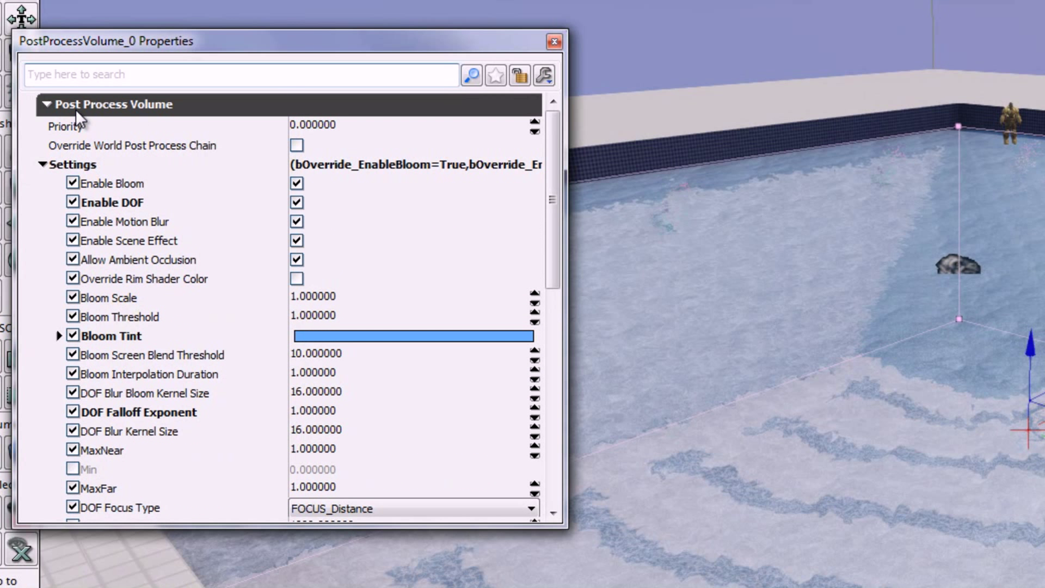
pyautogui.click(106, 104)
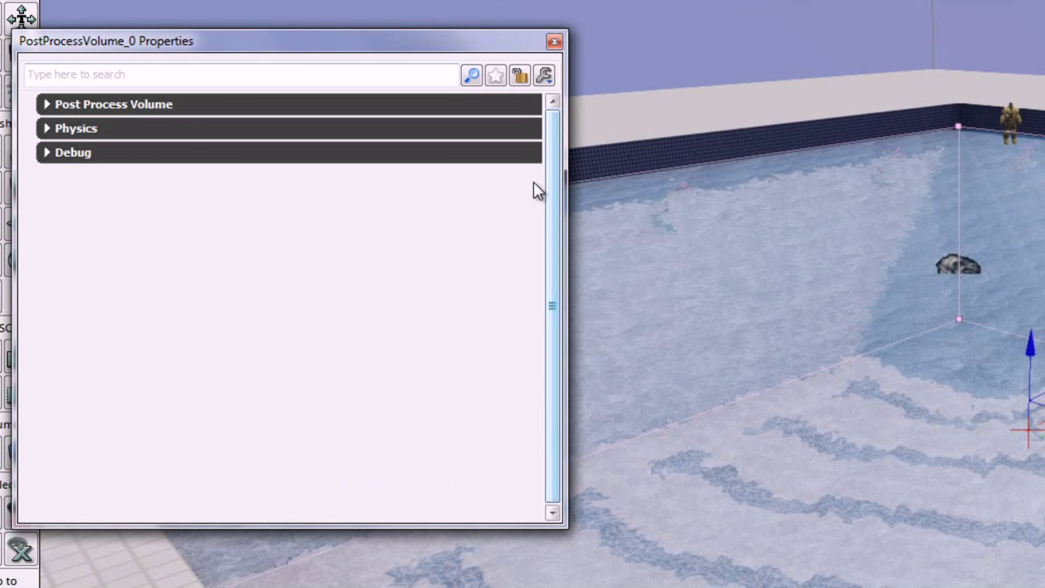
pyautogui.click(120, 132)
pyautogui.click(210, 132)
pyautogui.click(175, 101)
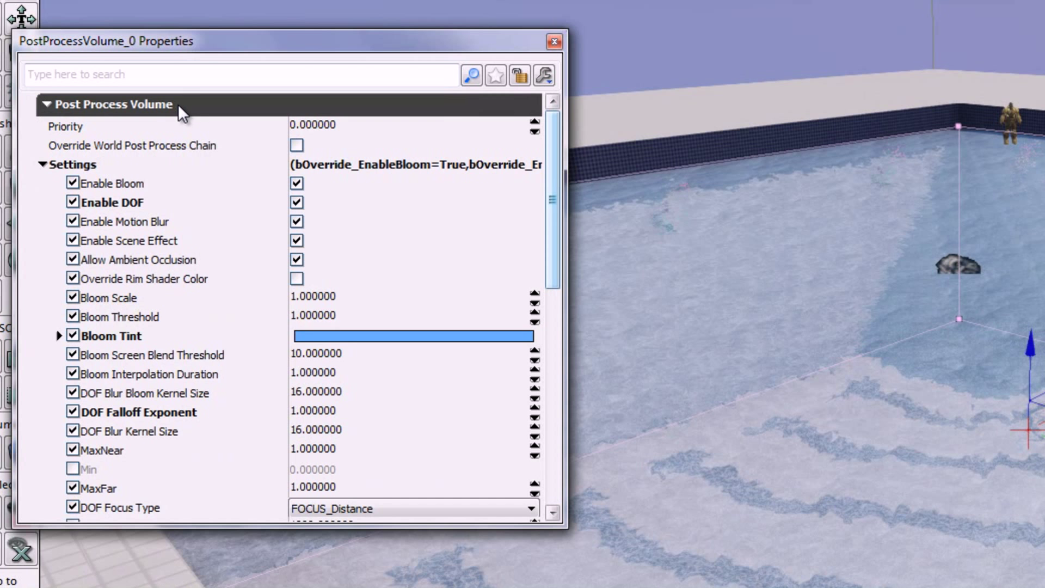
pyautogui.click(72, 165)
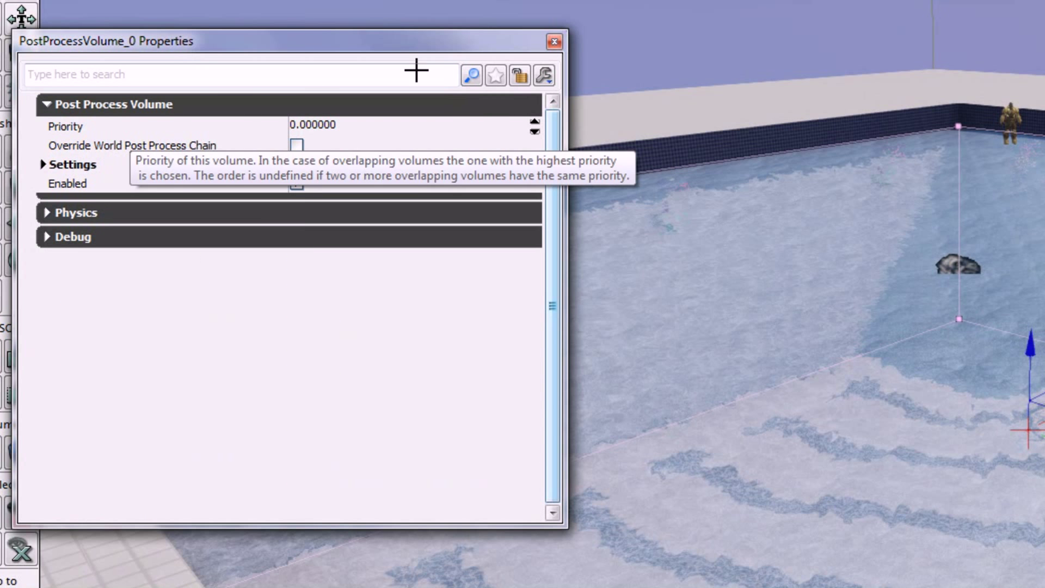
pyautogui.click(554, 41)
# - Add a Matinee node and a PostProcessVolume_0 Touch event to the Kismet canvas
pyautogui.moveTo(812, 308); pyautogui.dragTo(754, 236, button='right')
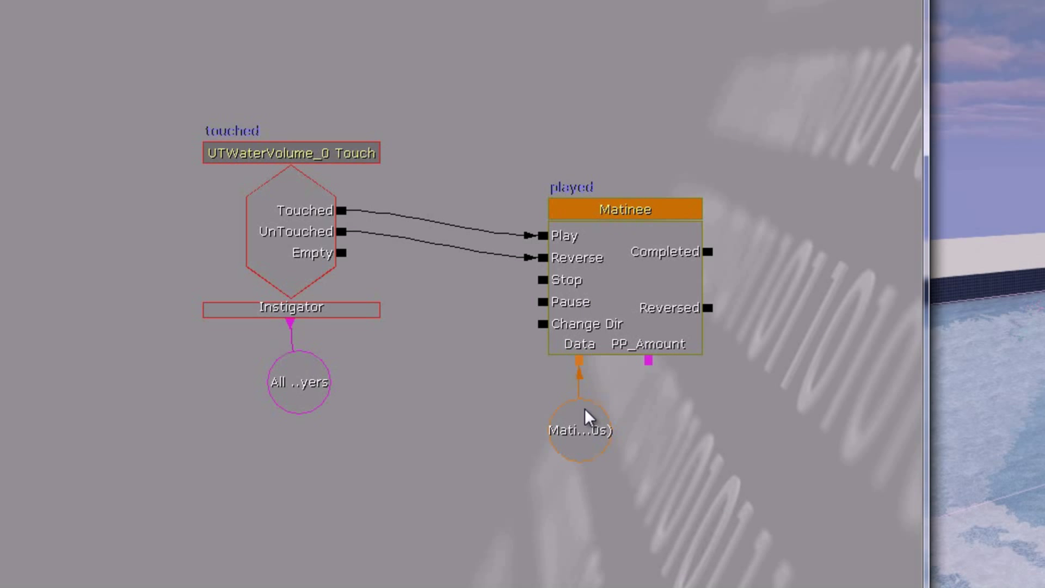
pyautogui.moveTo(585, 408)
pyautogui.mouseDown()
pyautogui.moveTo(452, 213)
pyautogui.moveTo(342, 216)
pyautogui.mouseUp()
pyautogui.rightClick(341, 217)
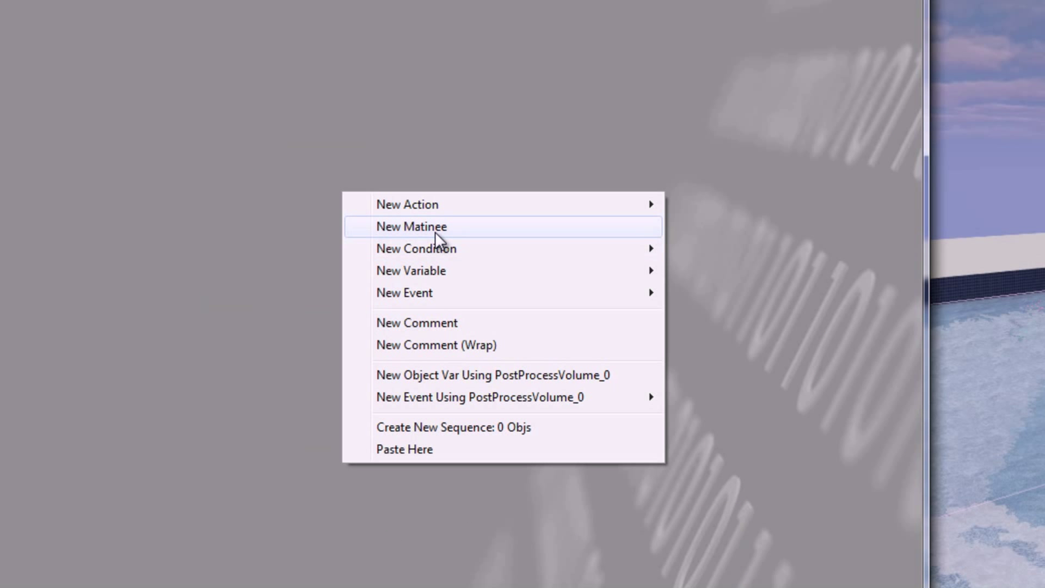
pyautogui.click(412, 226)
pyautogui.moveTo(506, 245); pyautogui.dragTo(589, 246)
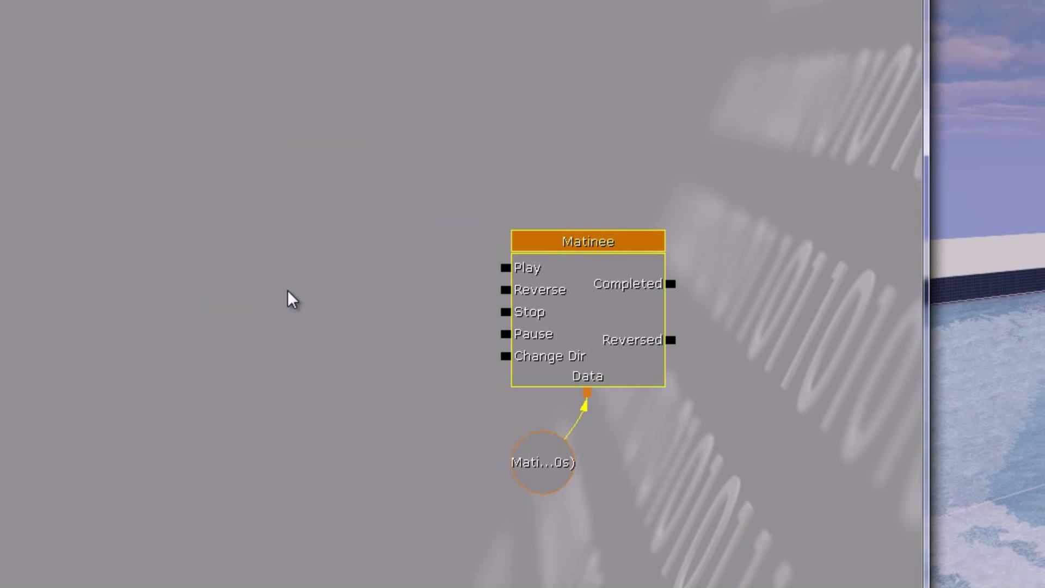
pyautogui.rightClick(287, 265)
pyautogui.moveTo(441, 470)
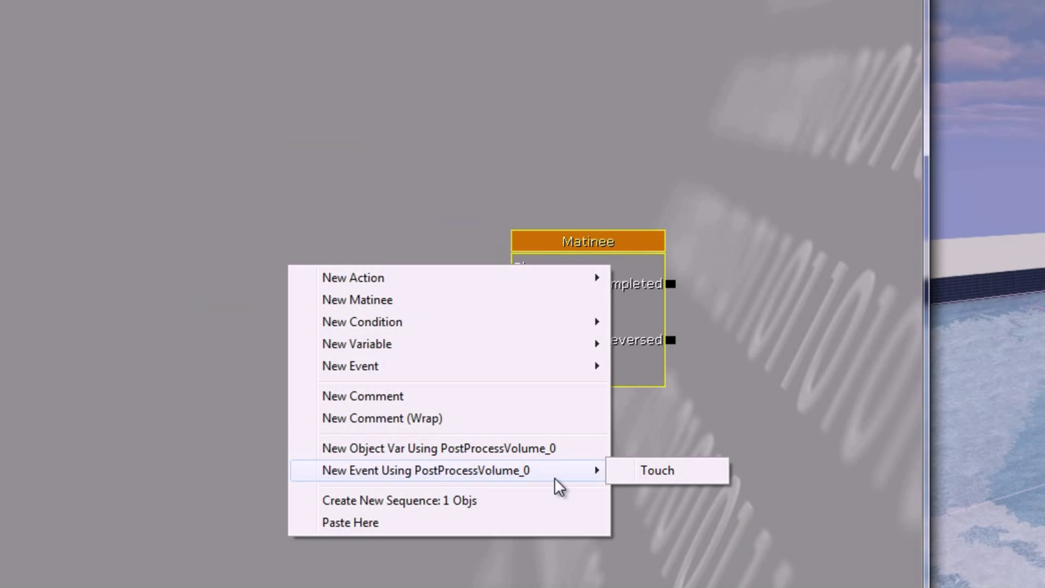
pyautogui.click(658, 471)
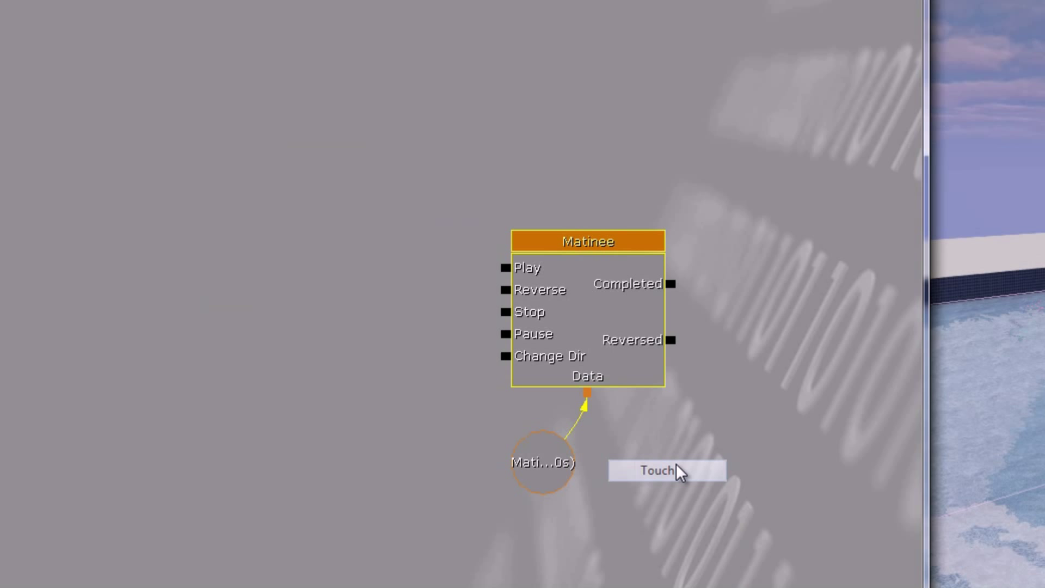
pyautogui.moveTo(408, 408); pyautogui.dragTo(302, 282)
# - Wire Touched to Matinee Play and UnTouched to Reverse, and add an All Players variable
pyautogui.moveTo(315, 235); pyautogui.dragTo(506, 268)
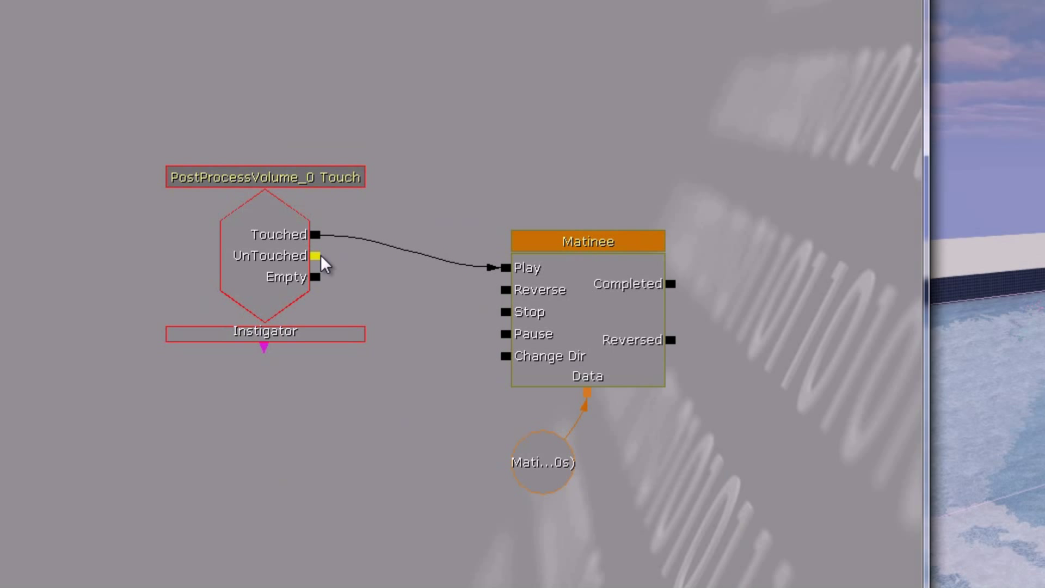
pyautogui.moveTo(315, 256); pyautogui.dragTo(506, 289)
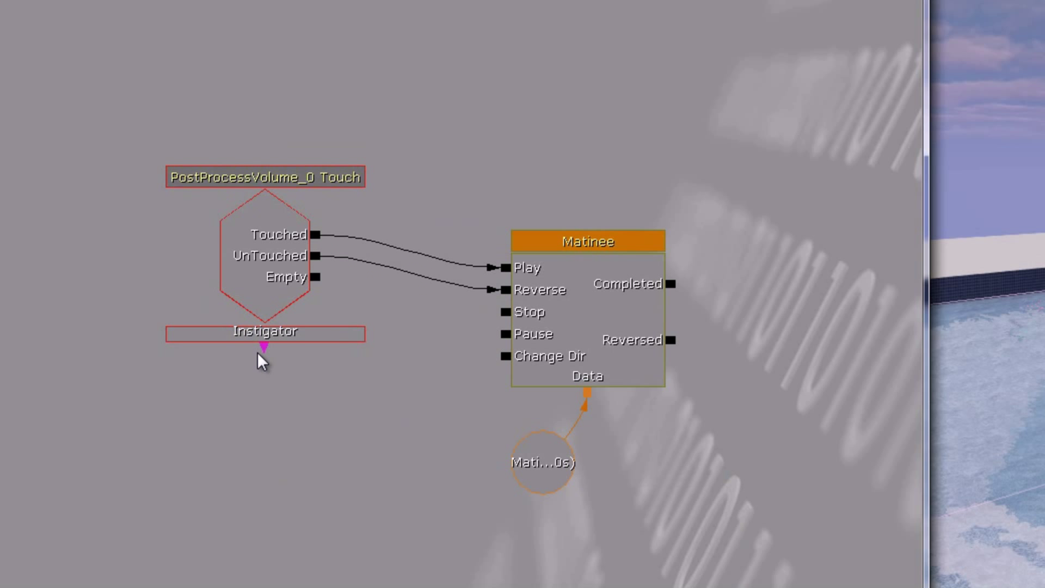
pyautogui.rightClick(264, 401)
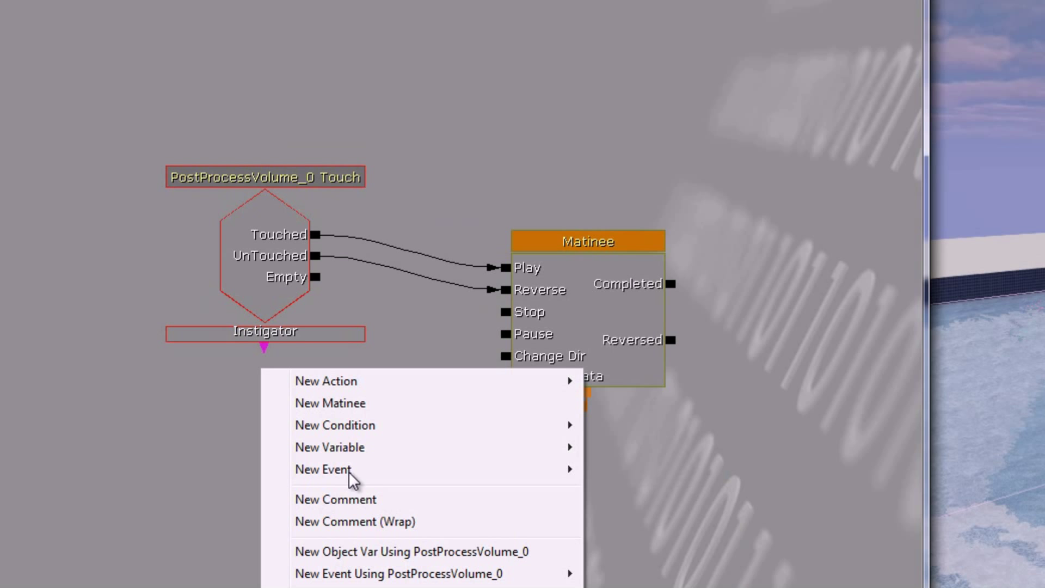
pyautogui.moveTo(279, 324)
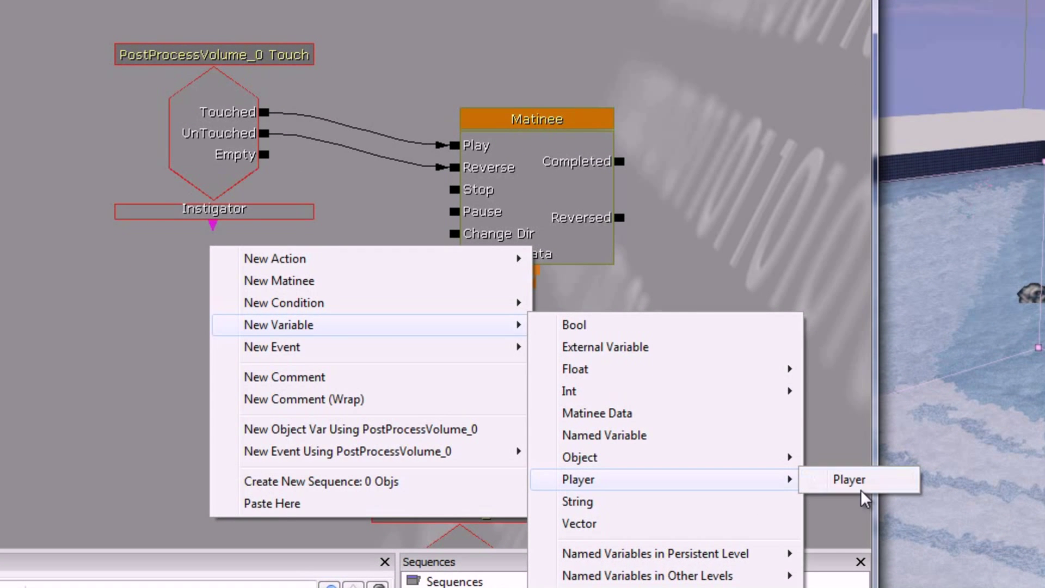
pyautogui.click(845, 480)
pyautogui.click(222, 282)
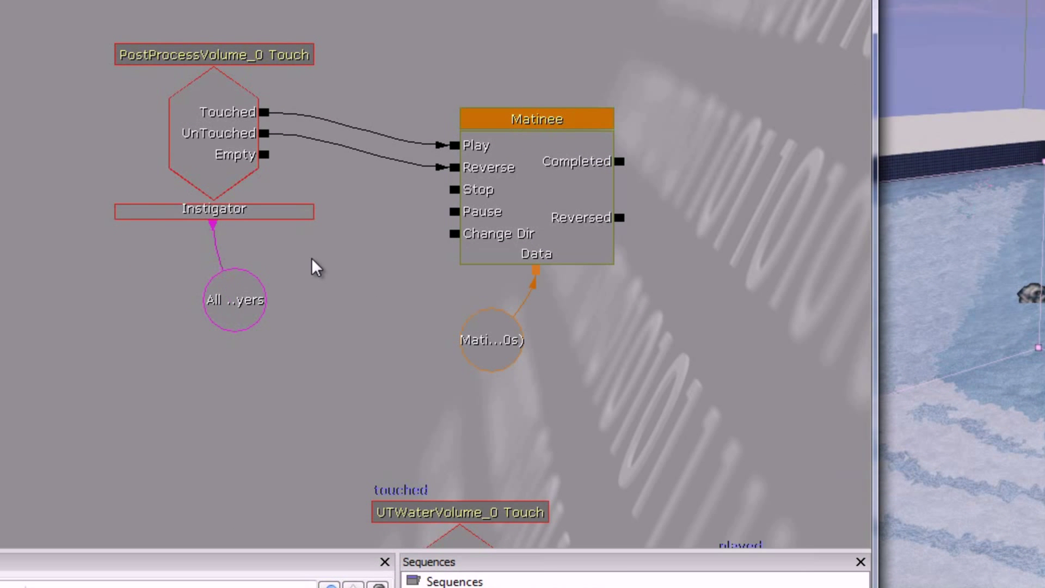
pyautogui.click(537, 188)
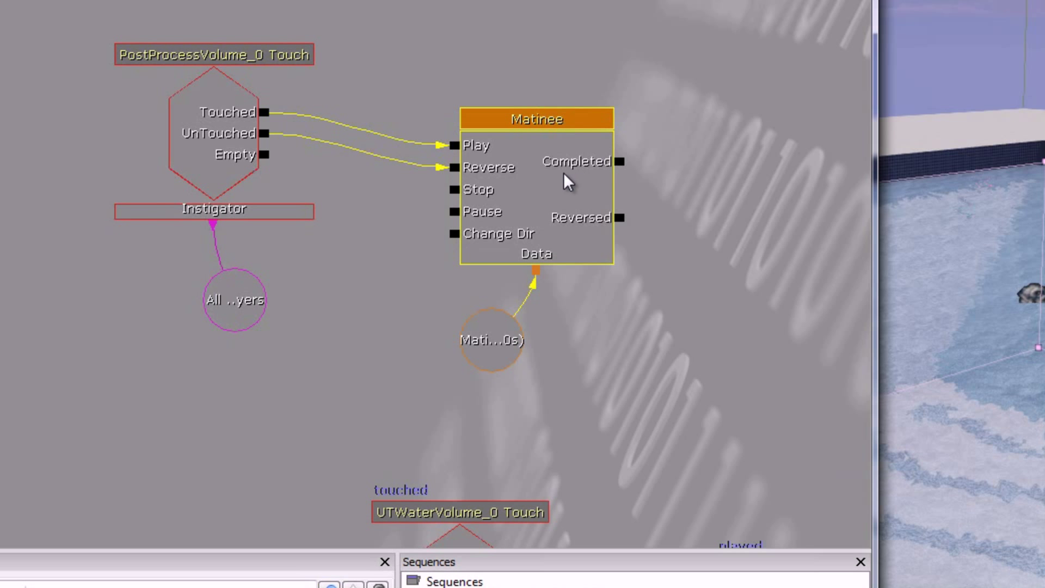
# - Open the Matinee node in UnrealMatinee and create an empty group named WaterDistortion
pyautogui.doubleClick(572, 188)
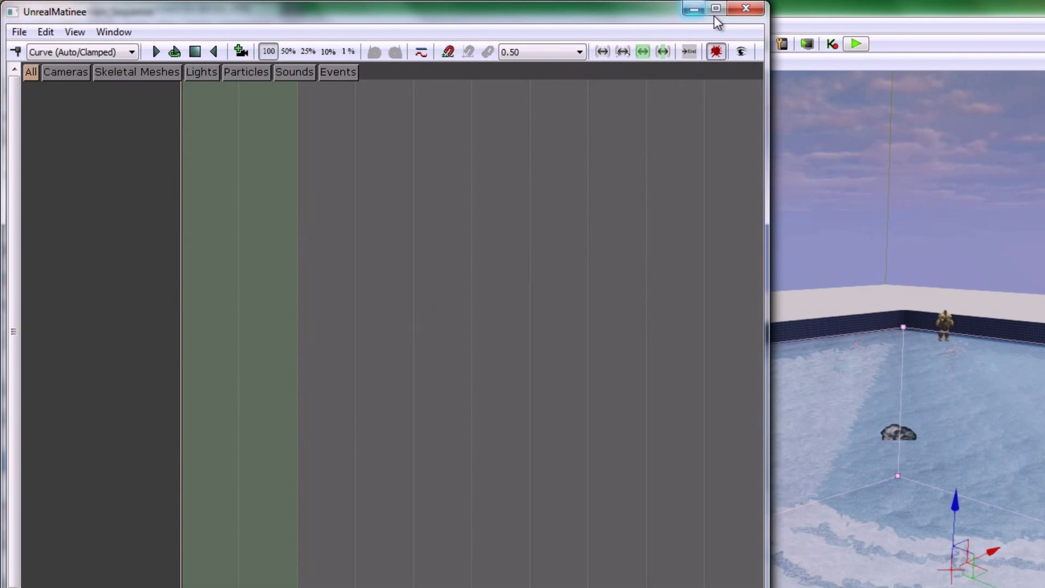
pyautogui.moveTo(646, 16); pyautogui.dragTo(654, 66)
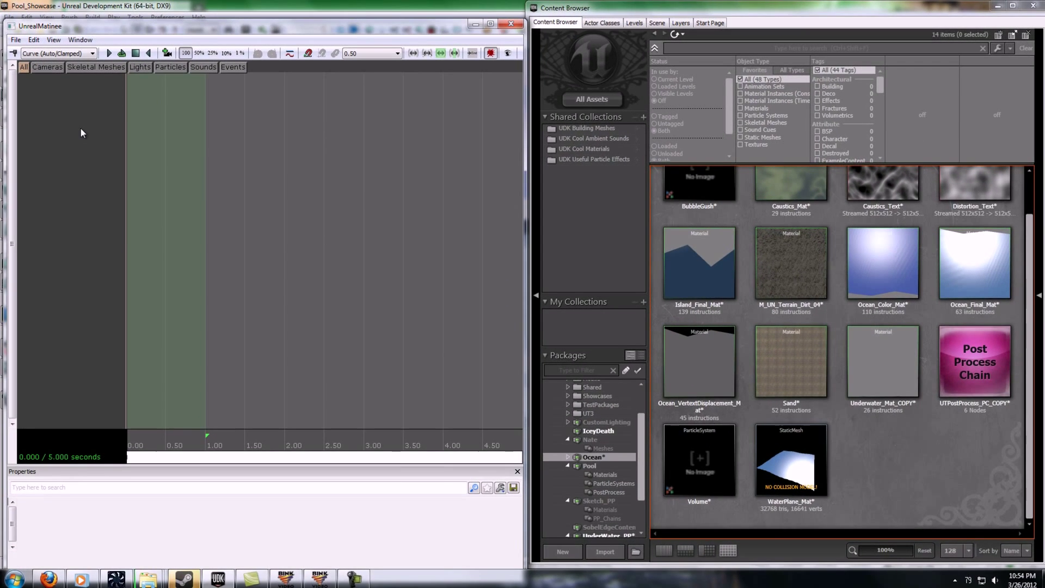
pyautogui.rightClick(80, 128)
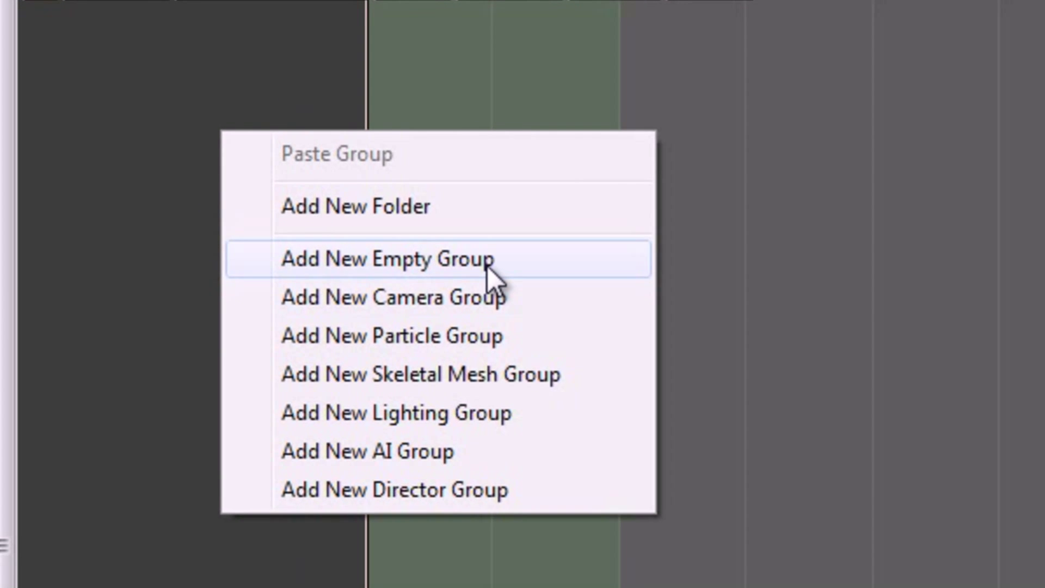
pyautogui.click(168, 158)
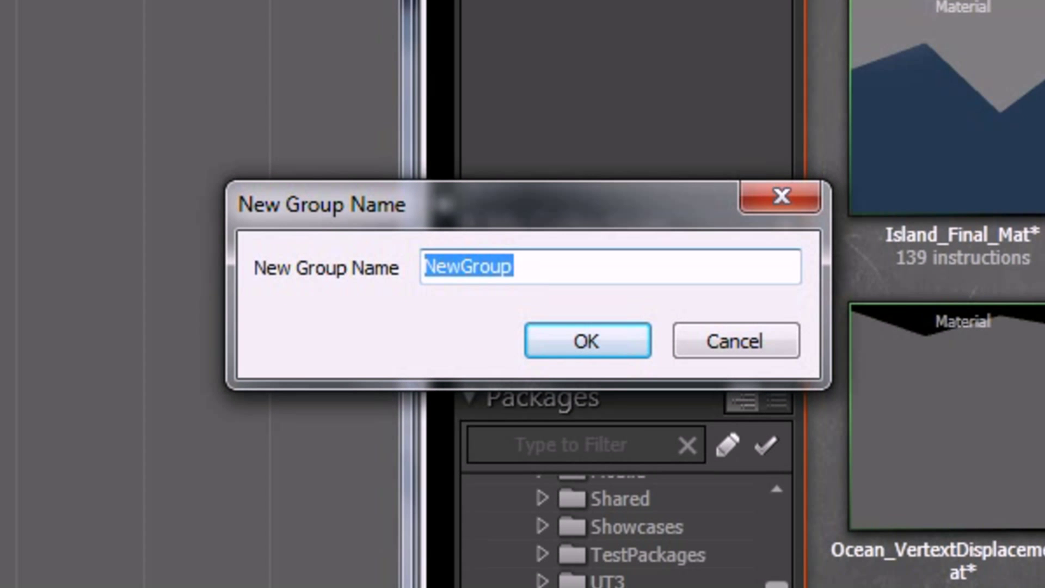
pyautogui.write('Wat')
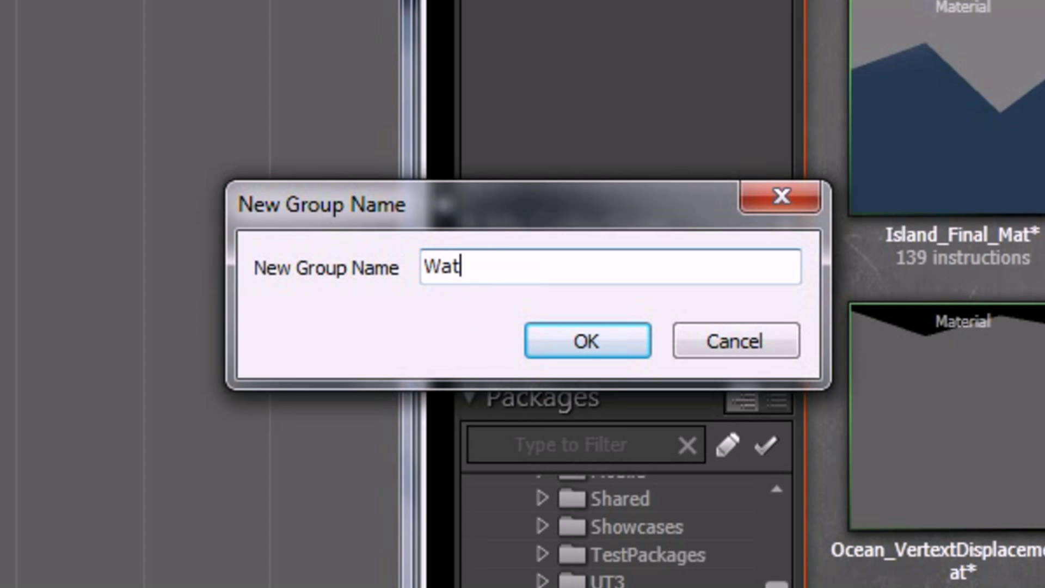
pyautogui.press('BackSpace')
pyautogui.press('BackSpace')
pyautogui.press('BackSpace')
pyautogui.write('WaterDisto')
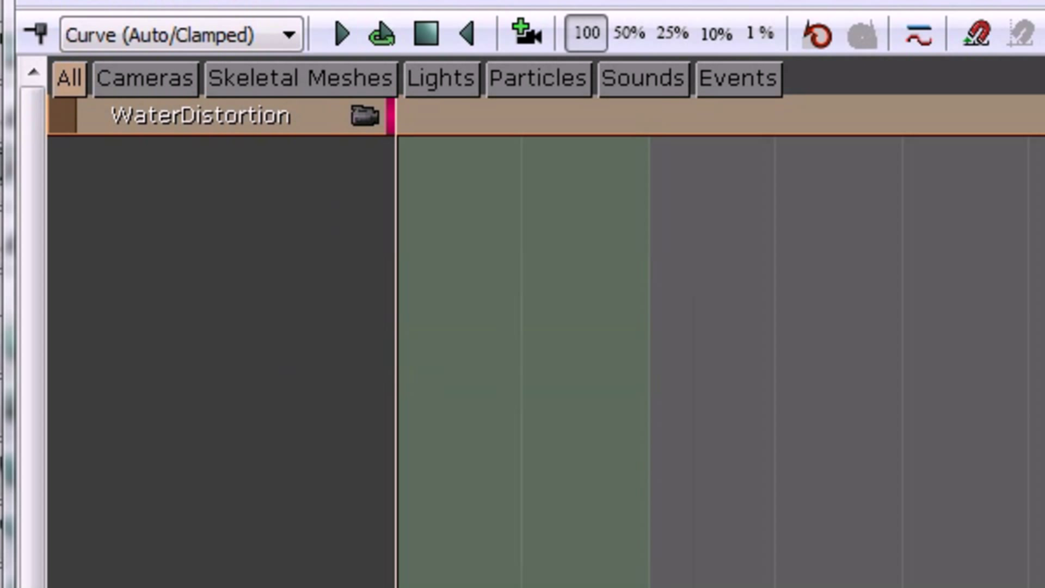
pyautogui.rightClick(249, 125)
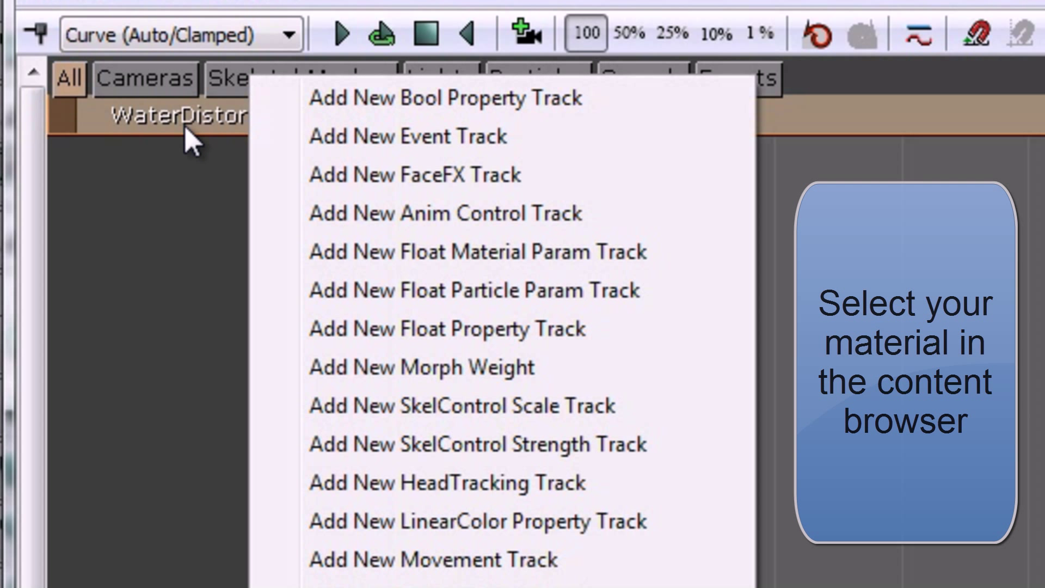
# - Give WaterDistortion a Float Material Param track on Underwater_Mat_COPY, param DisortionLevel
pyautogui.click(661, 252)
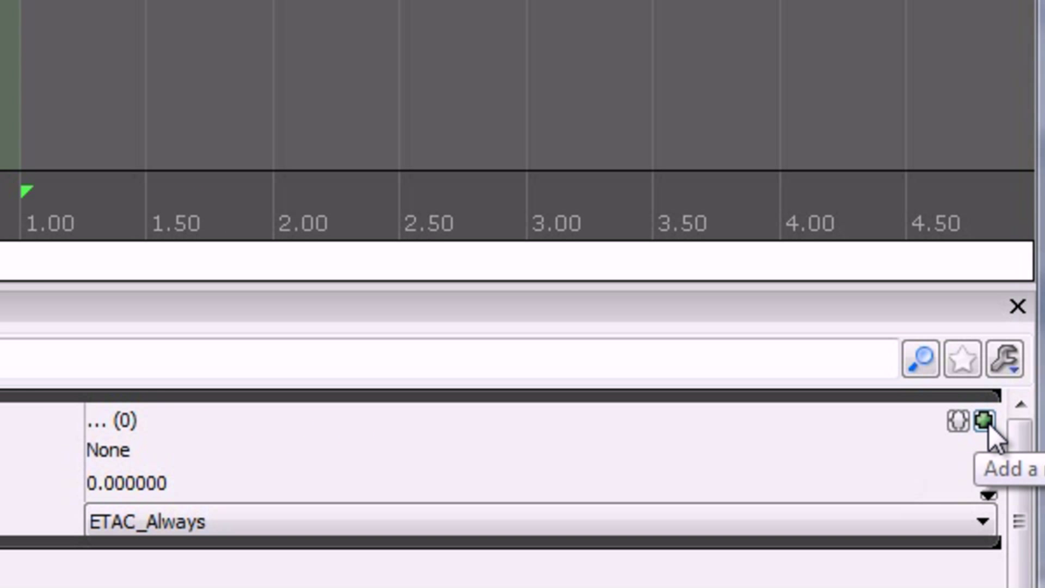
pyautogui.click(984, 421)
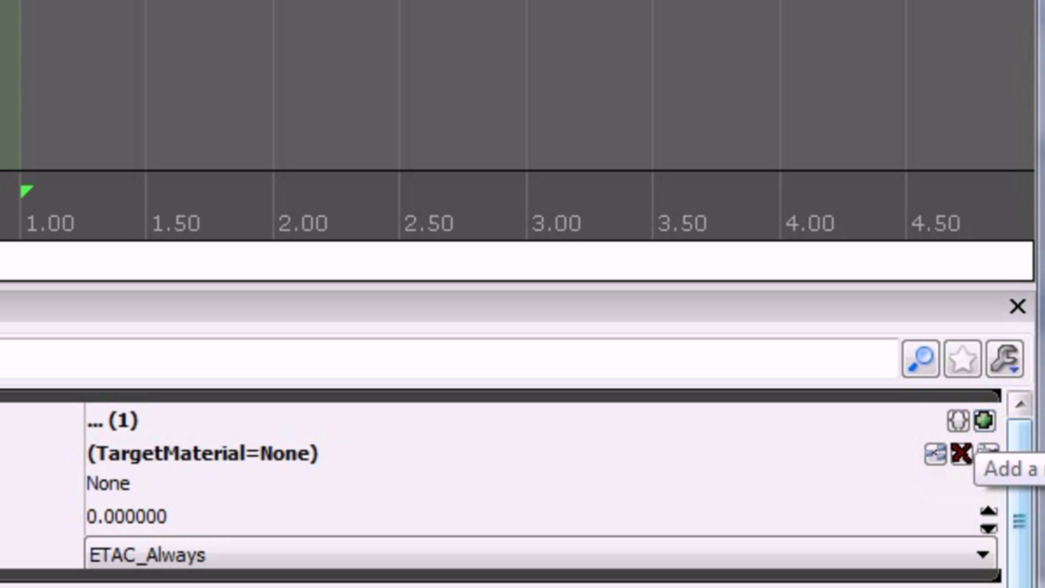
pyautogui.click(987, 453)
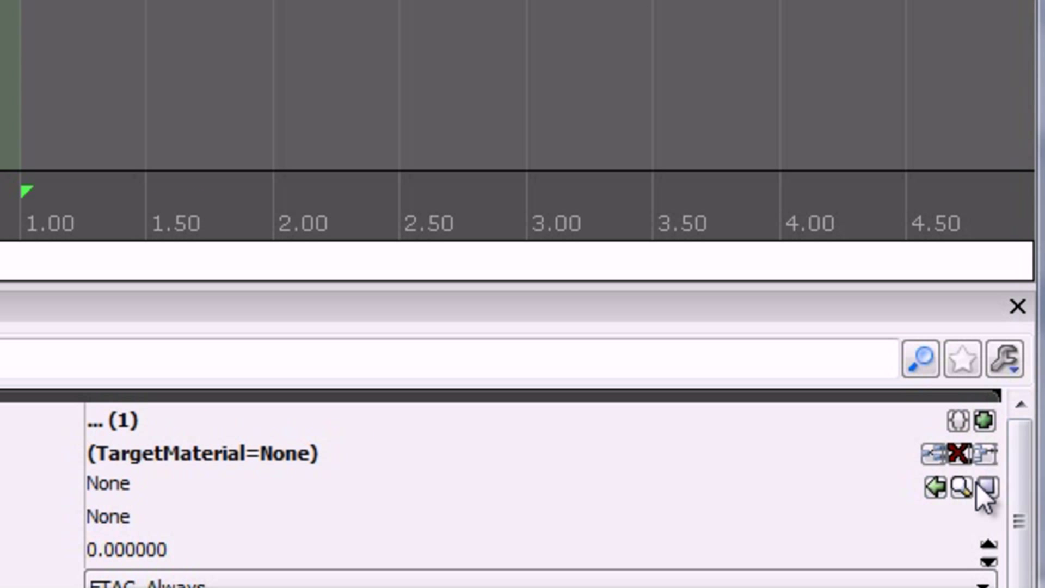
pyautogui.click(937, 488)
pyautogui.click(429, 517)
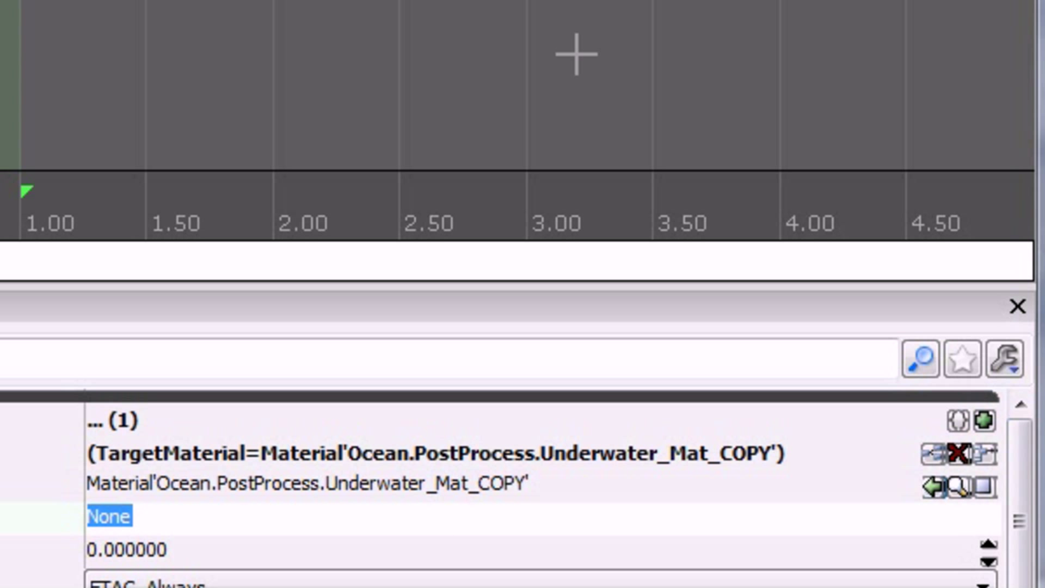
pyautogui.write('distortionleve')
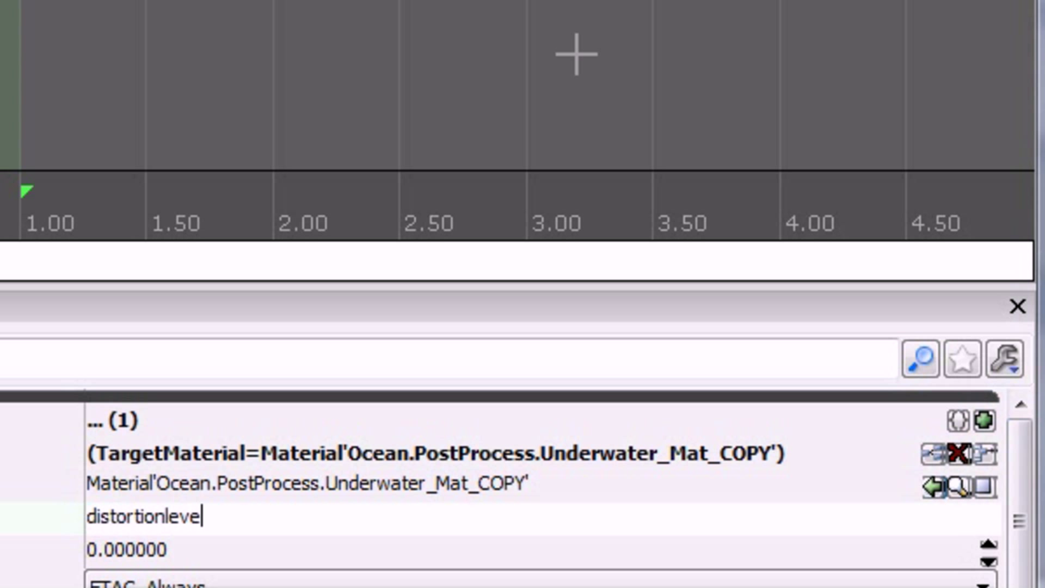
pyautogui.write('l')
pyautogui.press('Return')
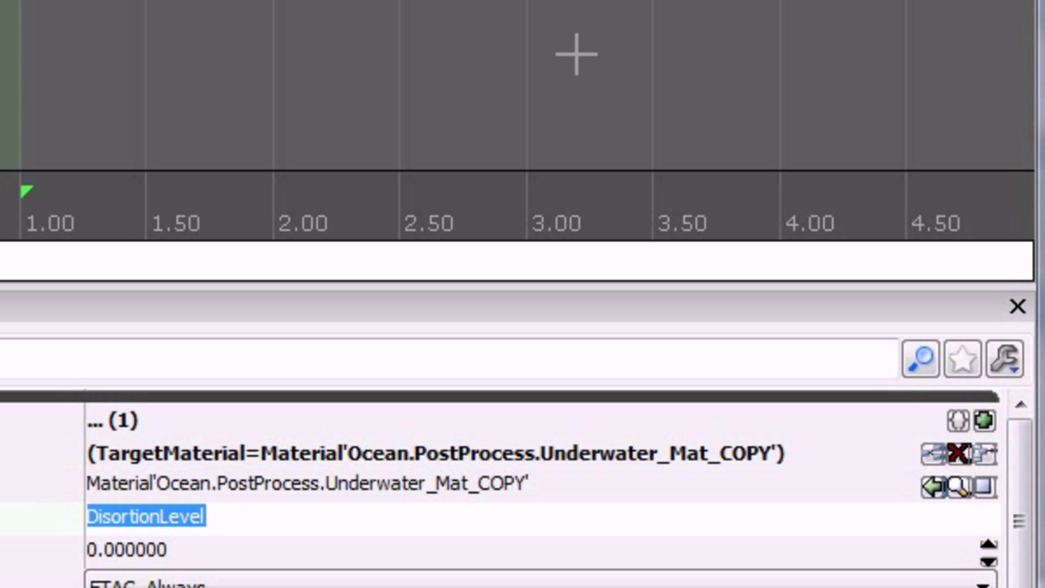
pyautogui.write('d')
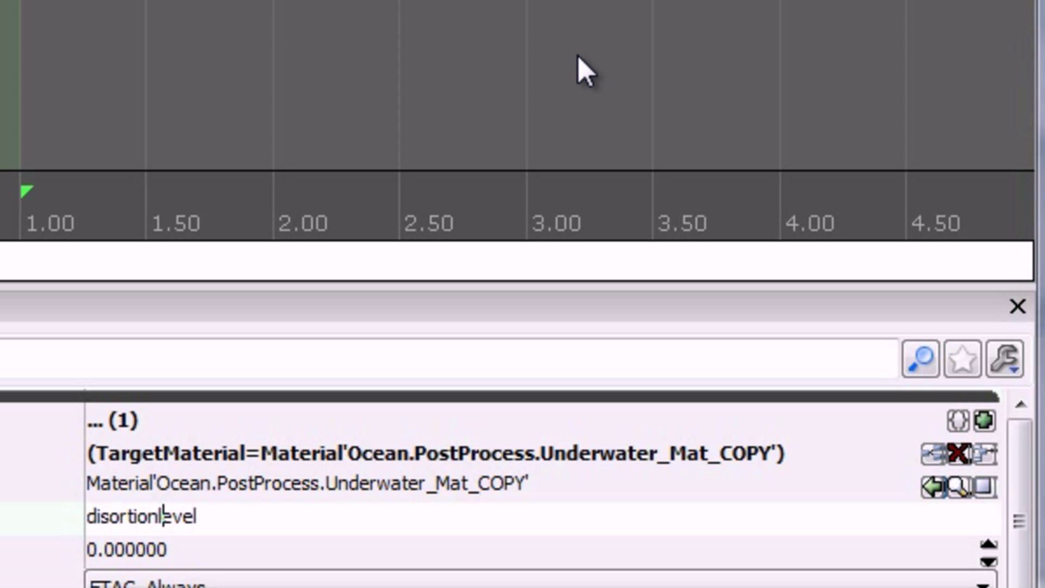
pyautogui.press('Return')
pyautogui.click(266, 516)
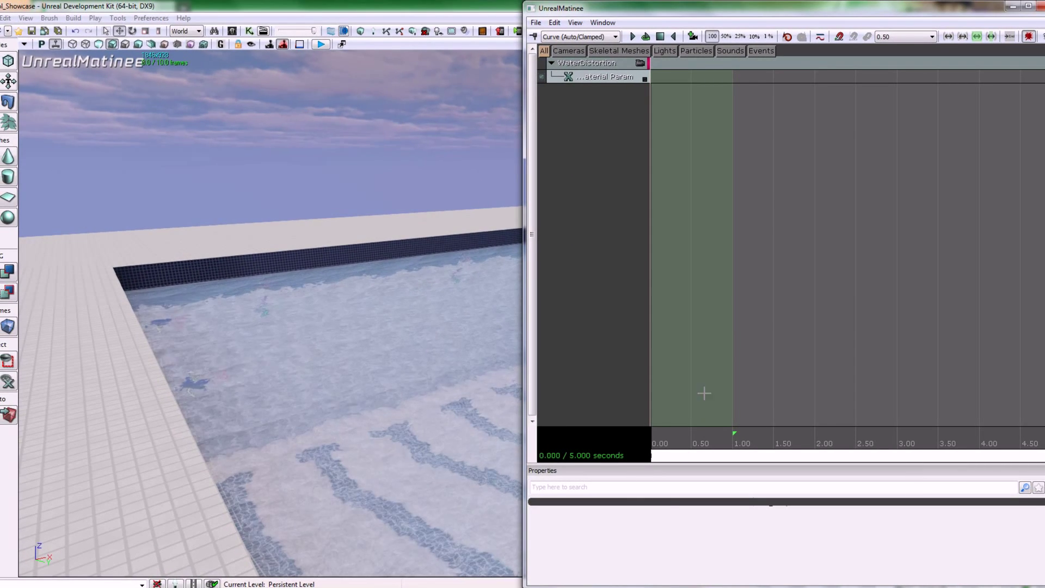
pyautogui.scroll(-3, 704, 394)
# - Move the sequence end marker and time slider to 0.478 seconds
pyautogui.click(608, 76)
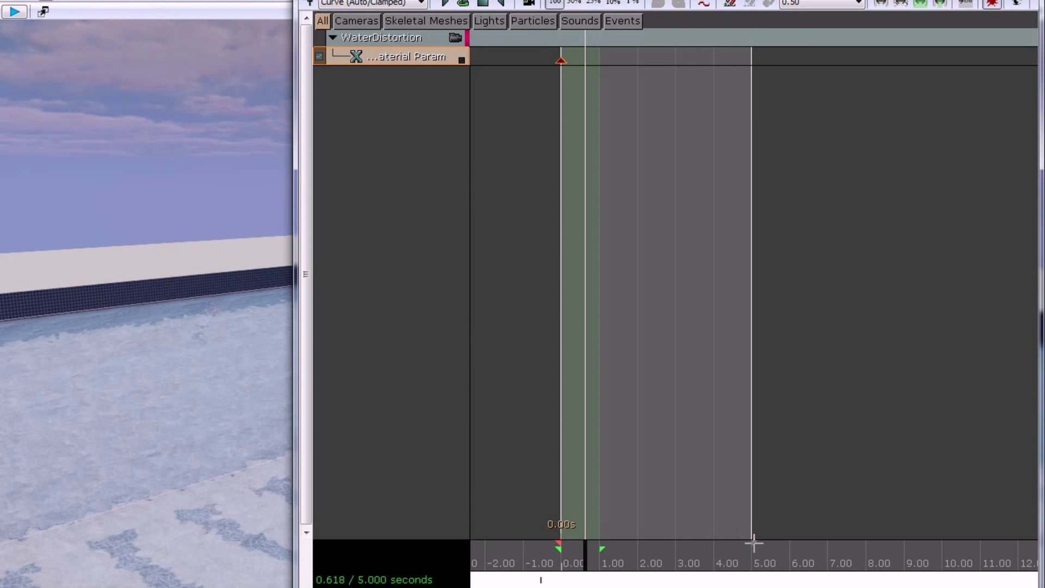
pyautogui.moveTo(753, 541)
pyautogui.mouseDown()
pyautogui.moveTo(600, 565)
pyautogui.moveTo(568, 545)
pyautogui.moveTo(578, 549)
pyautogui.mouseUp()
pyautogui.scroll(2, 568, 546)
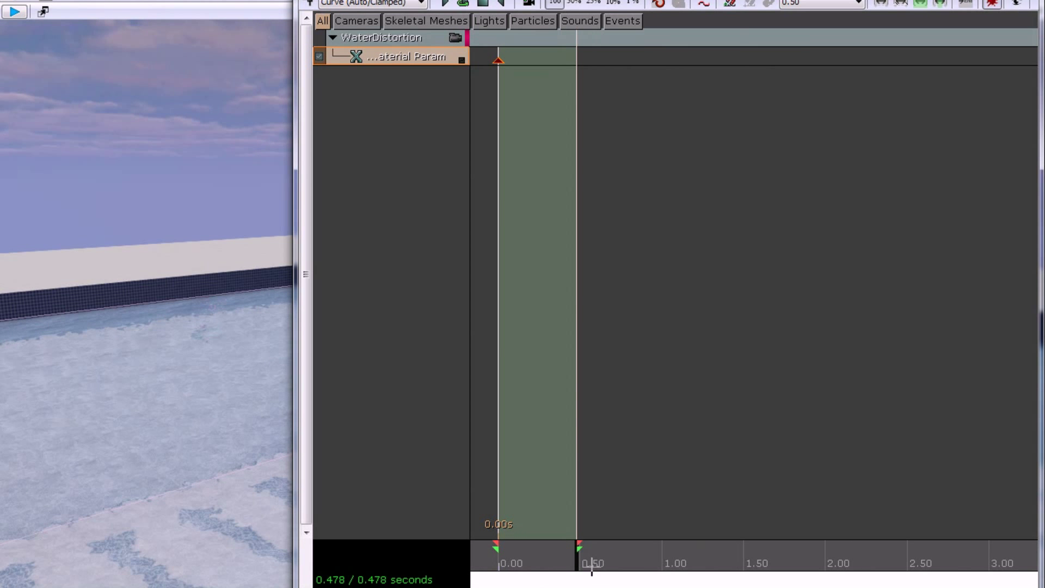
pyautogui.click(574, 103)
# - Add a key at 0.478 seconds, set its value, and rewind to the start
pyautogui.press('Return')
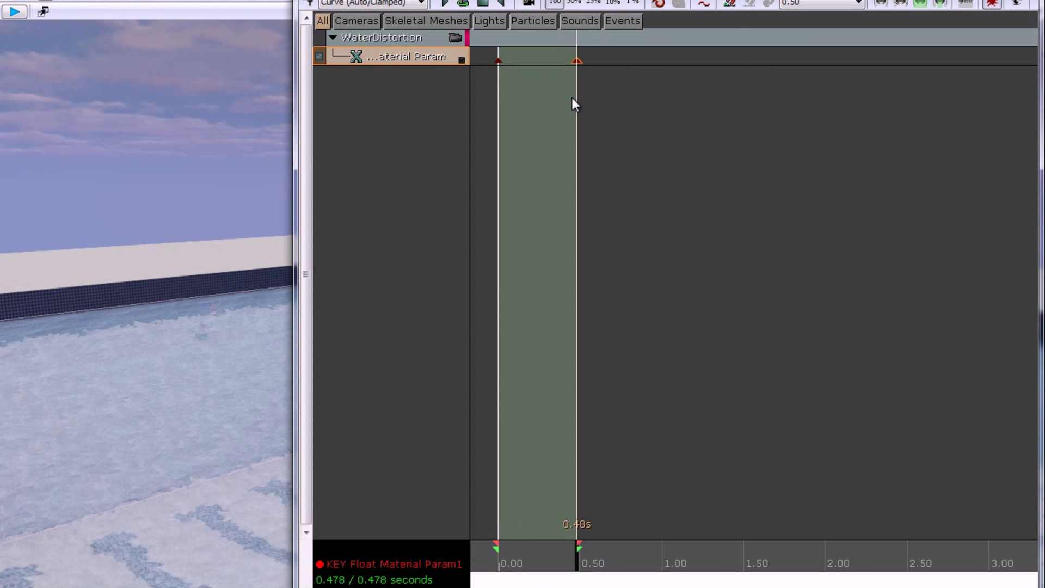
pyautogui.rightClick(579, 63)
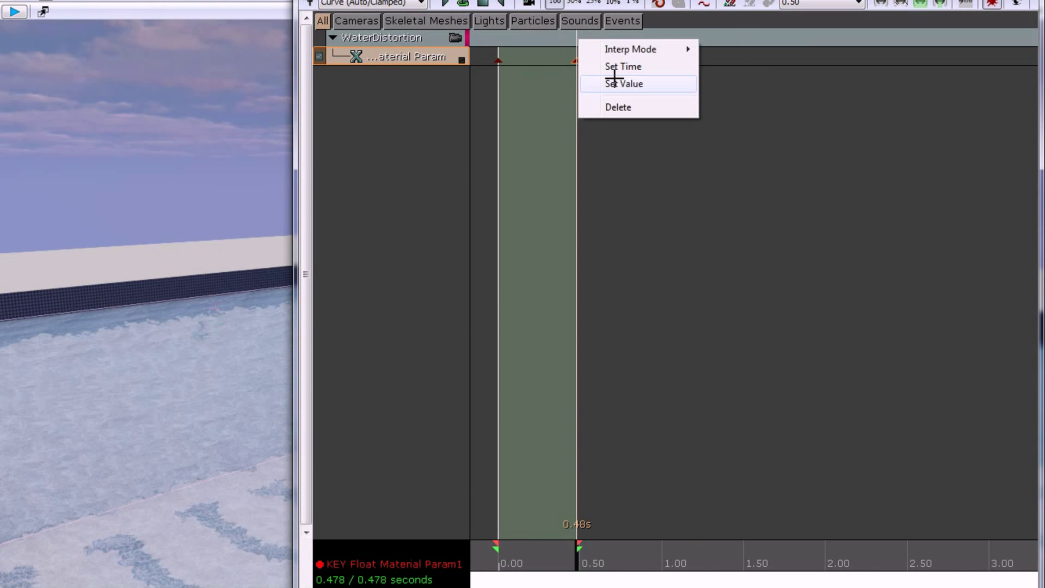
pyautogui.click(615, 82)
pyautogui.press('Return')
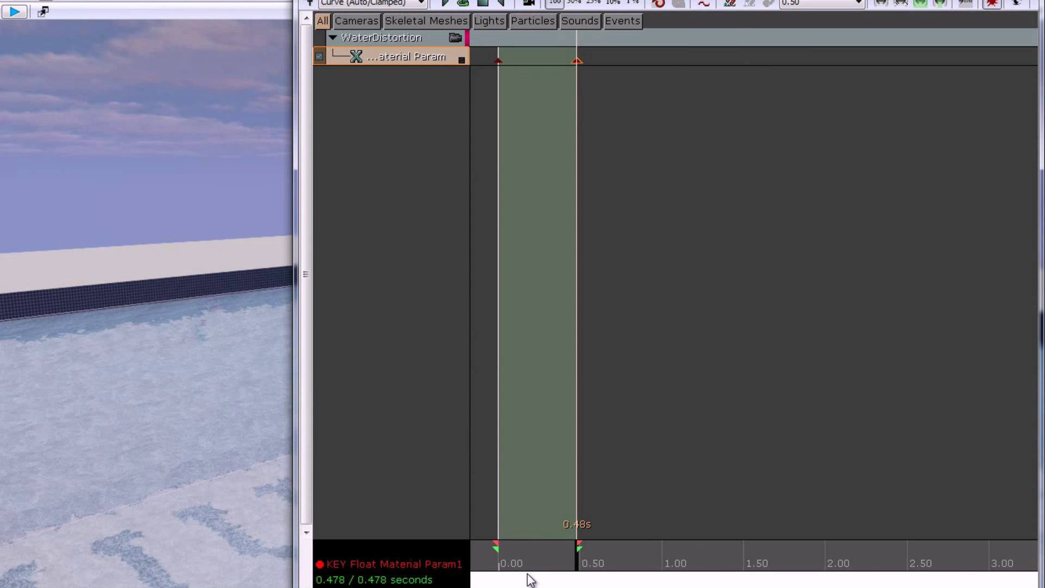
pyautogui.moveTo(574, 564); pyautogui.dragTo(500, 564)
pyautogui.scroll(3, 507, 326)
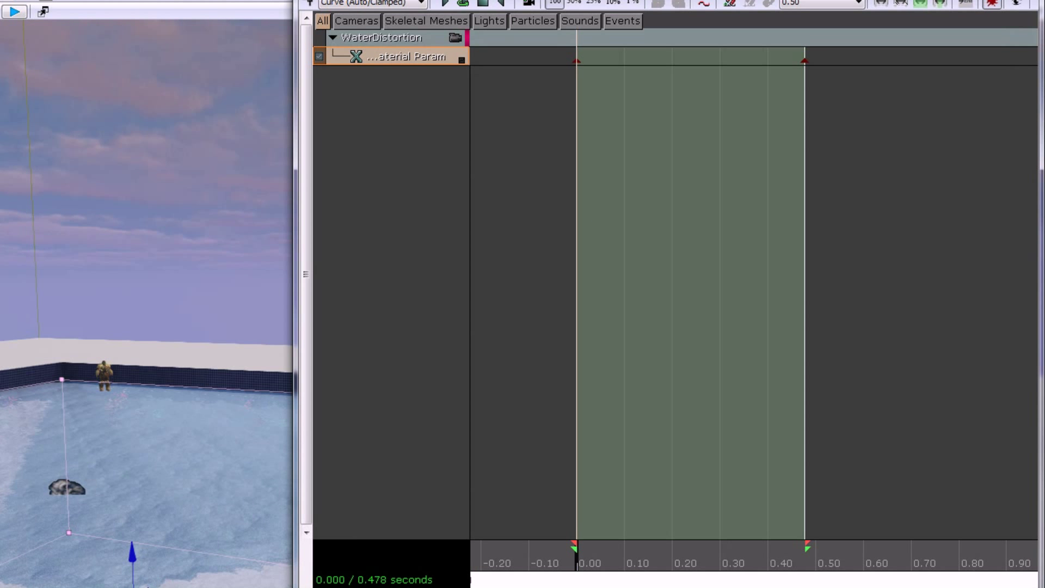
# - Scrub the WaterDistortion Matinee to about 0.478 seconds and back toward the start
pyautogui.moveTo(644, 563); pyautogui.dragTo(848, 556)
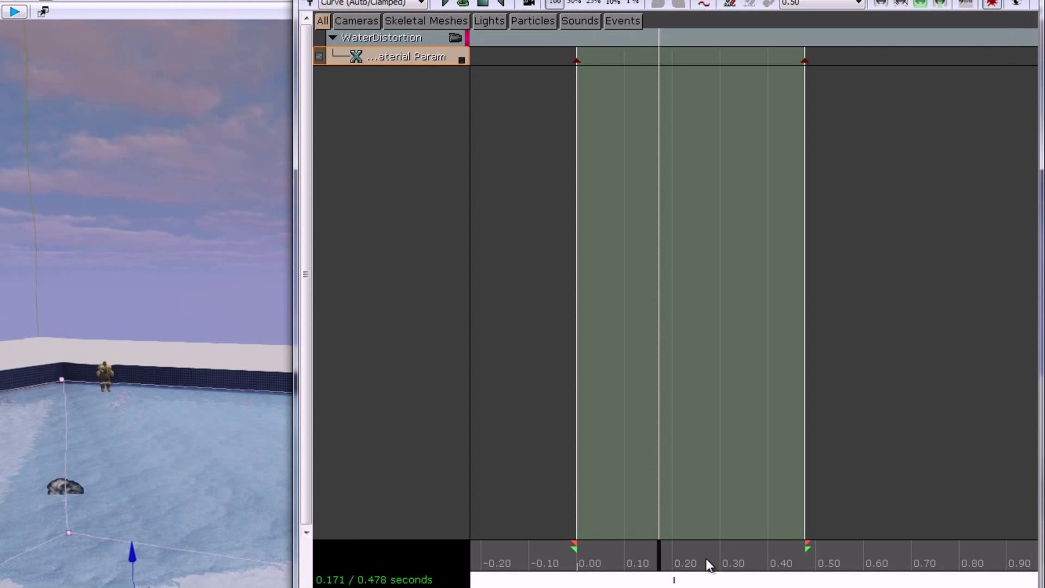
pyautogui.moveTo(610, 562); pyautogui.dragTo(576, 563)
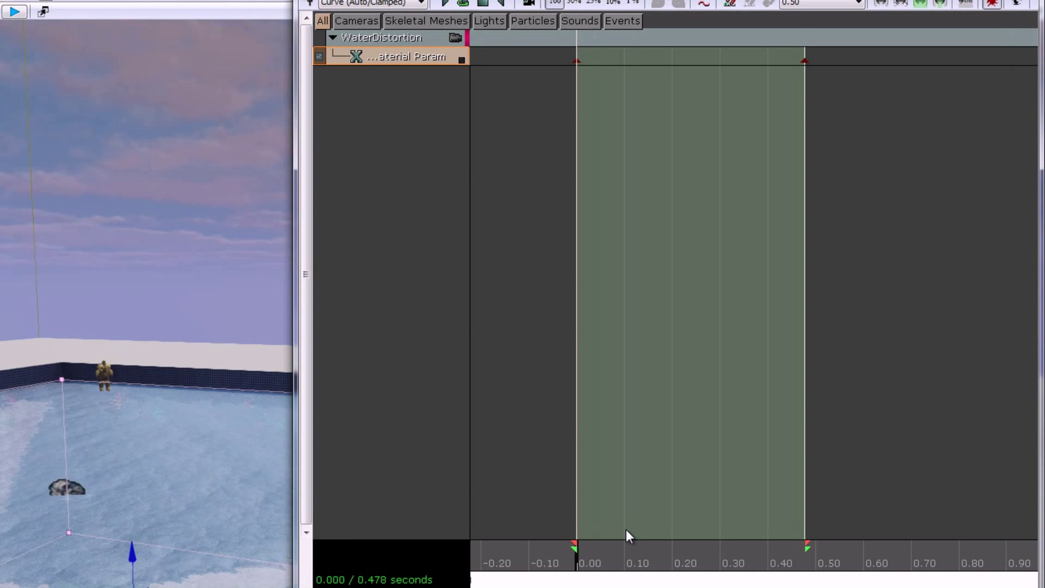
pyautogui.moveTo(581, 561)
pyautogui.mouseDown()
pyautogui.moveTo(876, 569)
pyautogui.moveTo(576, 564)
pyautogui.mouseUp()
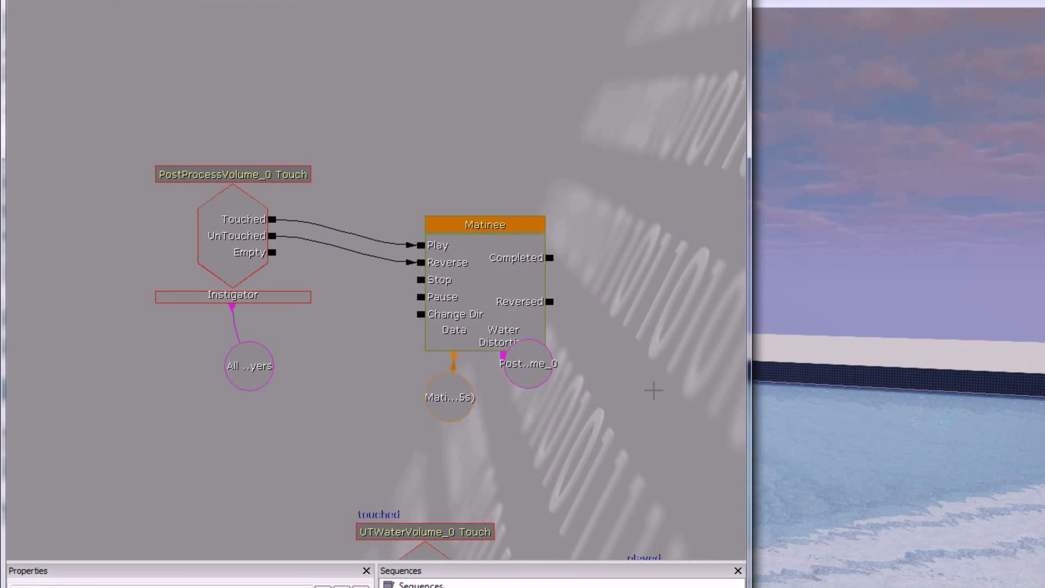
# - Select the PostProcessVolume_0 Touch event and scrub its WaterDistortion Matinee to 0.451 seconds
pyautogui.moveTo(653, 392); pyautogui.dragTo(540, 255)
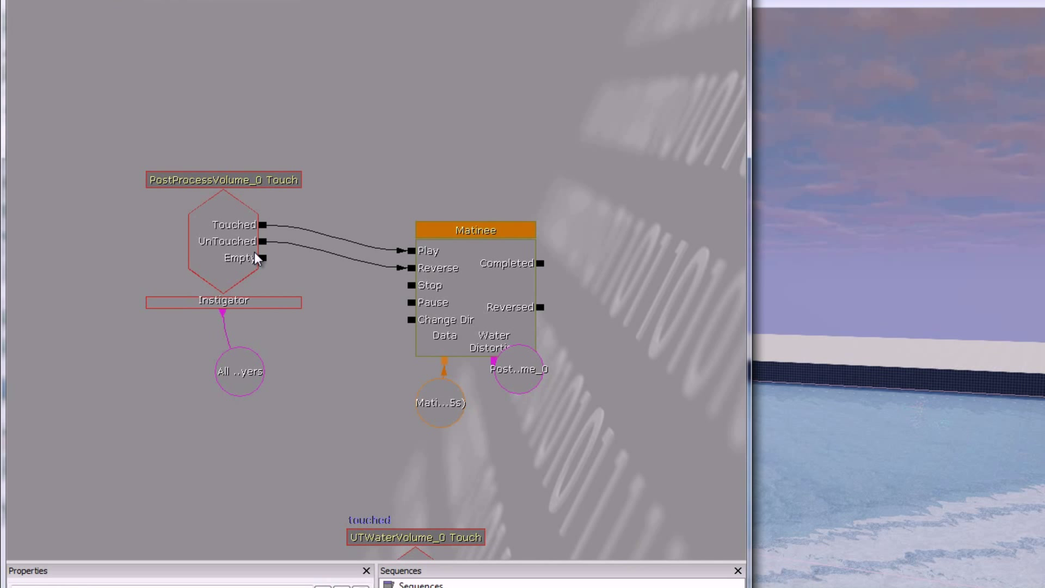
pyautogui.click(225, 233)
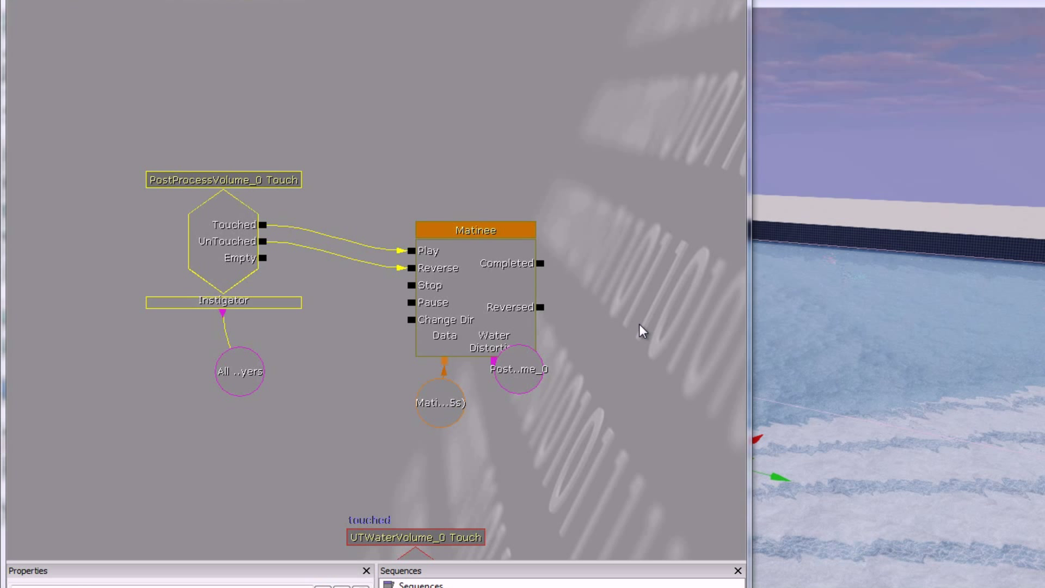
pyautogui.click(874, 405)
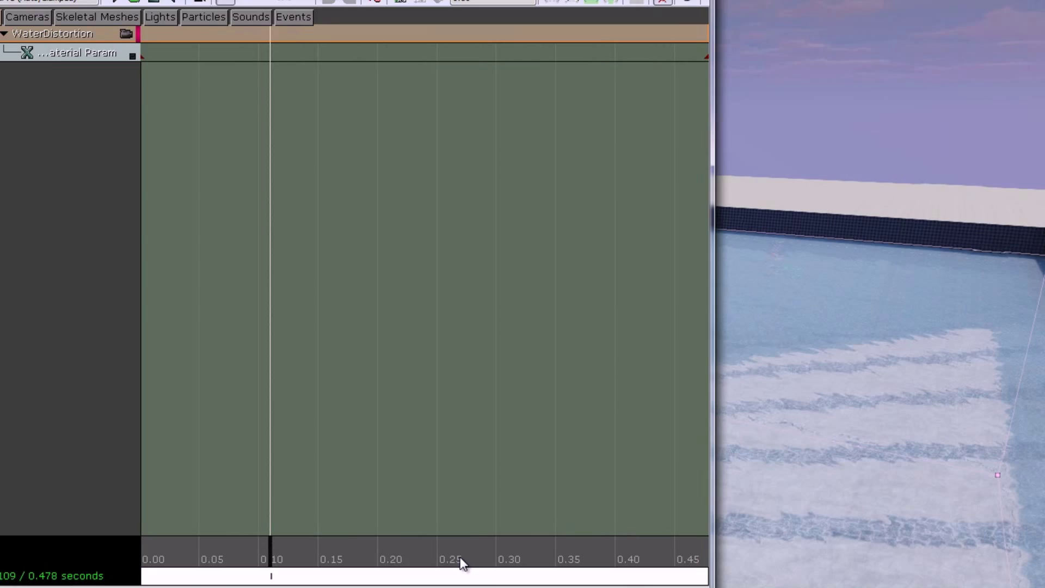
pyautogui.moveTo(273, 559); pyautogui.dragTo(690, 559)
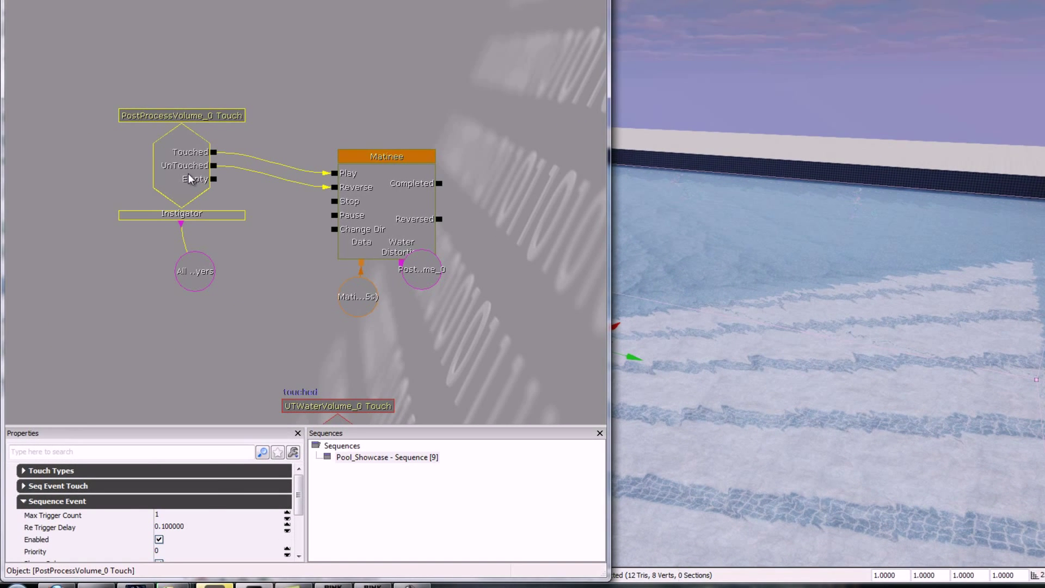
# - Change the PostProcessVolume_0 Touch event's Max Trigger Count from 1 to 0
pyautogui.click(209, 514)
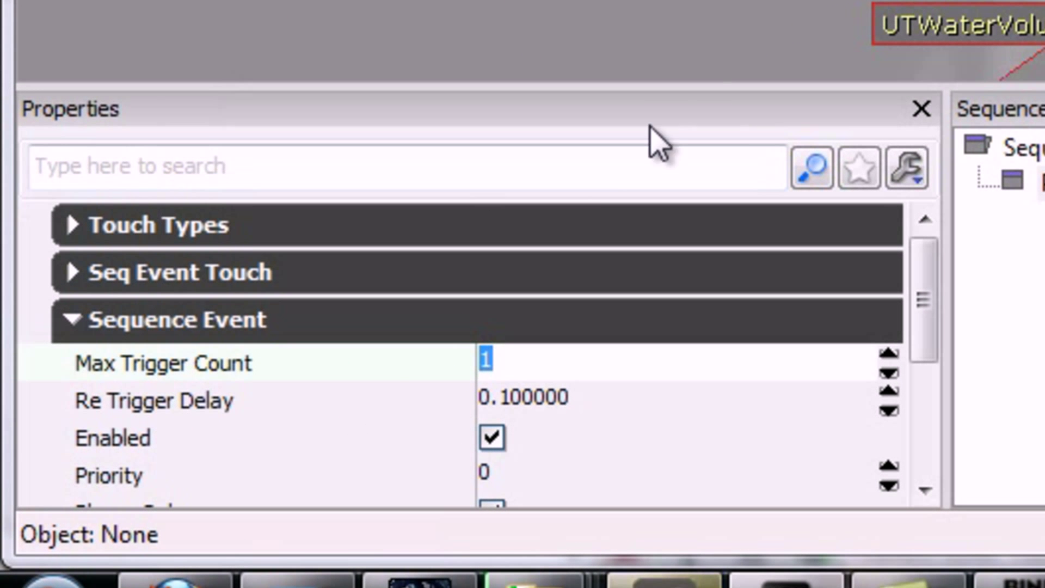
pyautogui.write('0')
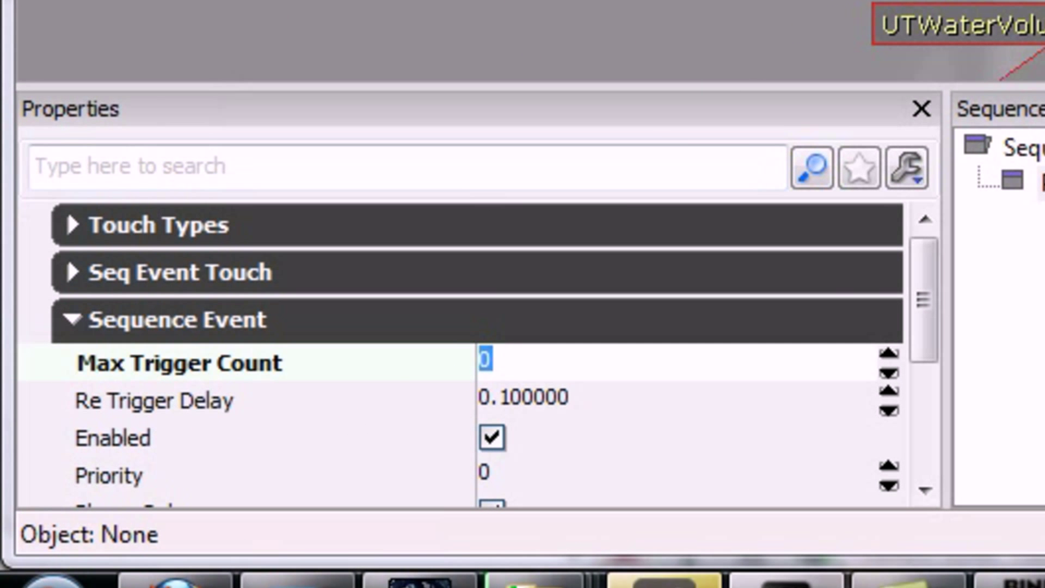
pyautogui.press('Return')
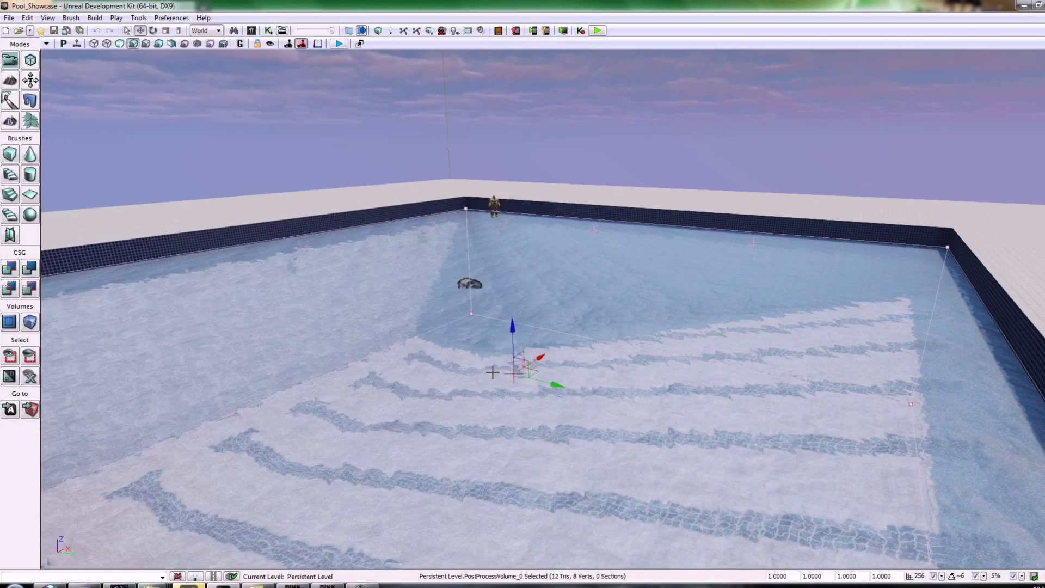
# - Deselect the volume and open the Content Browser on Pool > PostProcess with Ctrl+Shift+F
pyautogui.moveTo(492, 373); pyautogui.dragTo(505, 373)
pyautogui.press('Escape')
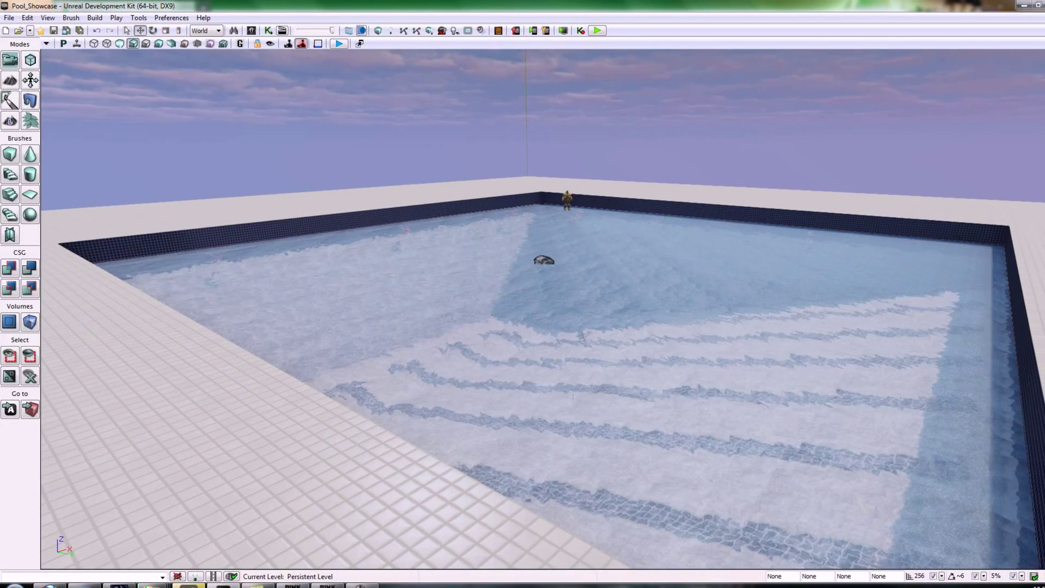
pyautogui.moveTo(593, 395); pyautogui.dragTo(468, 293, button='right')
pyautogui.moveTo(501, 330); pyautogui.dragTo(496, 258)
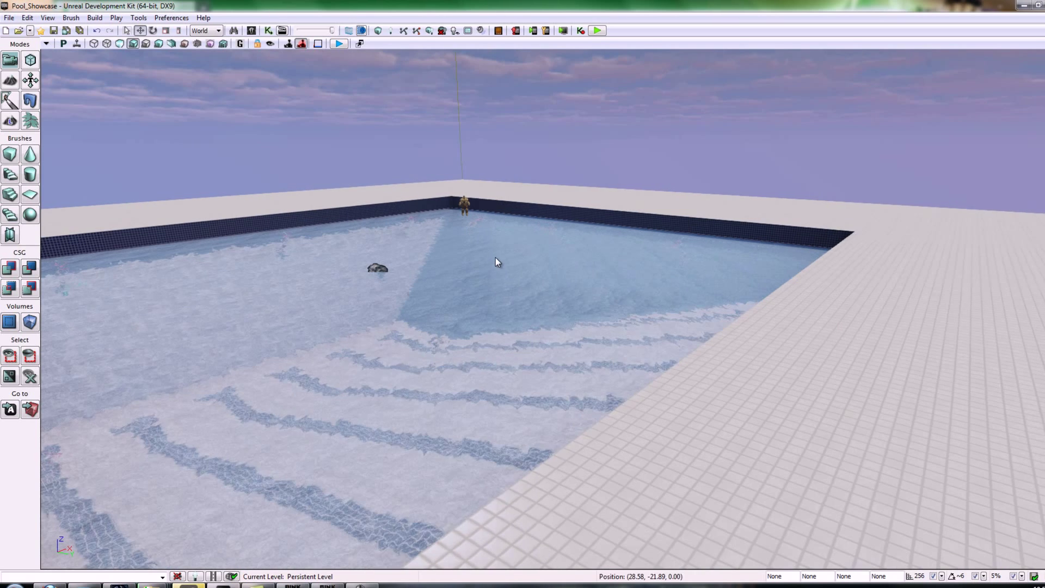
pyautogui.hotkey('ctrl', 'shift', 'f')
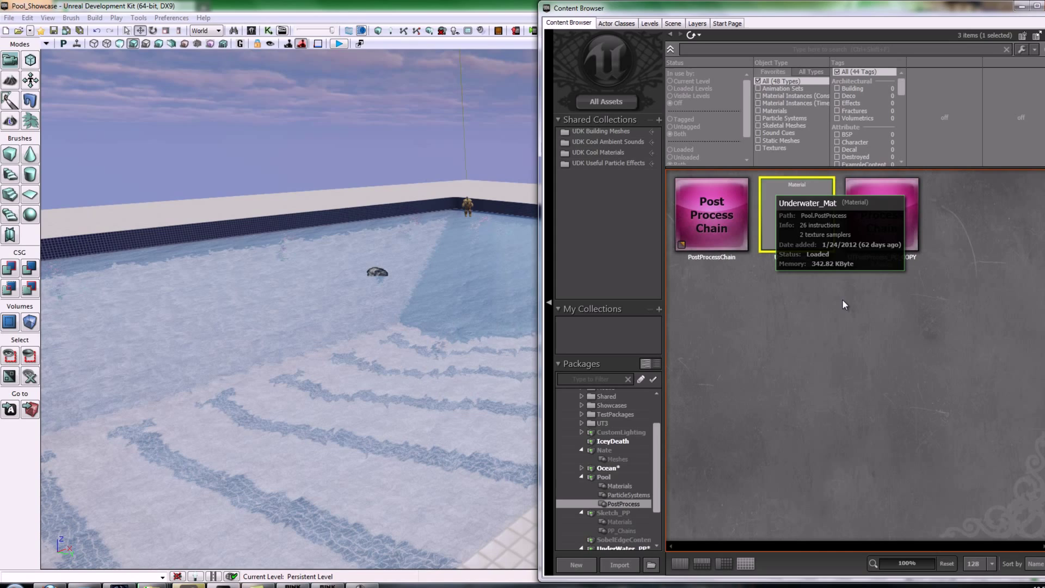
# - Open Underwater_Mat, select the distortionlevel parameter node and apply the material
pyautogui.doubleClick(796, 214)
pyautogui.moveTo(801, 316); pyautogui.dragTo(740, 315)
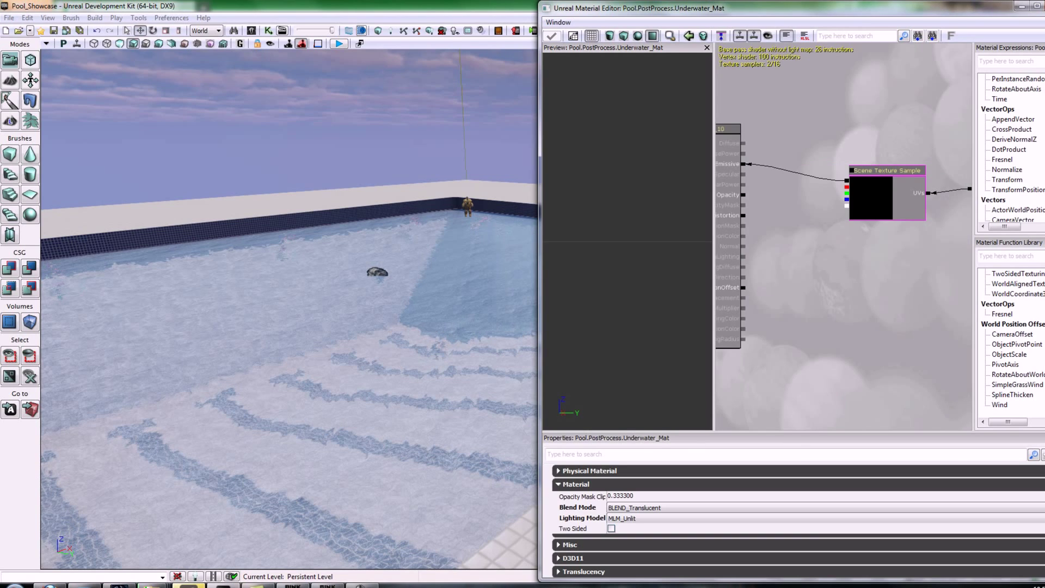
pyautogui.moveTo(800, 316); pyautogui.dragTo(910, 297)
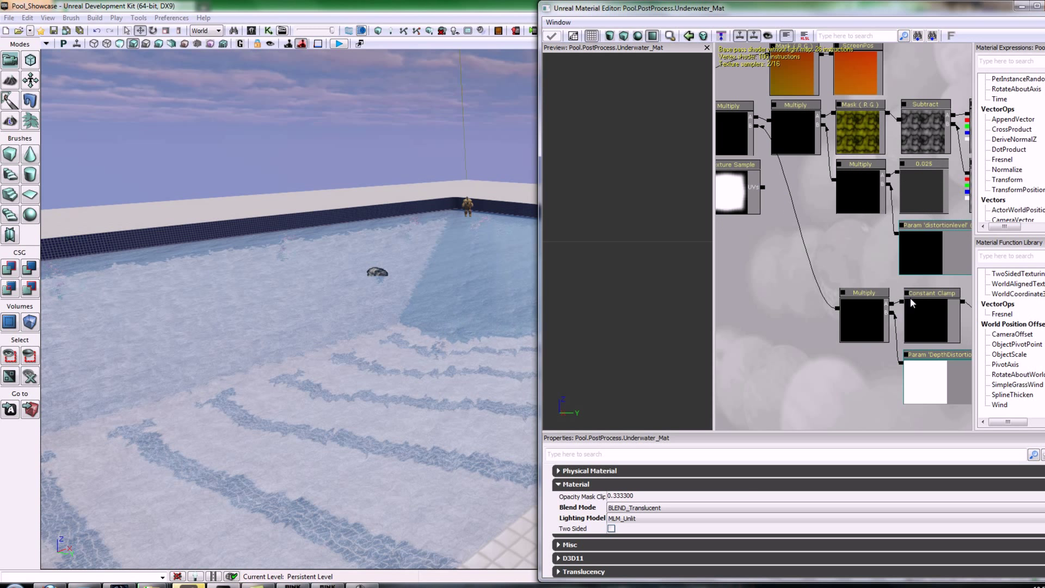
pyautogui.click(921, 248)
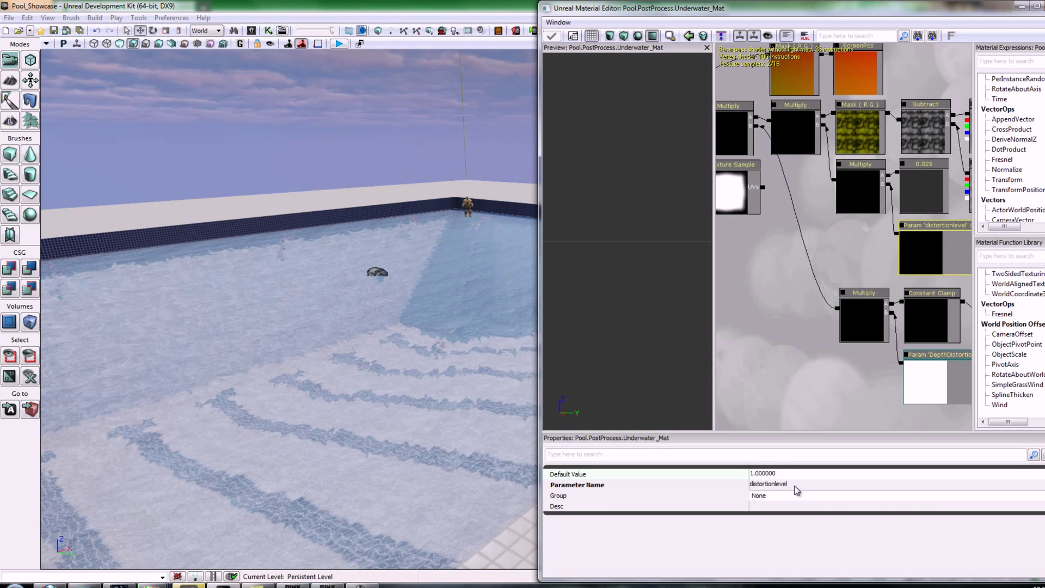
pyautogui.click(795, 475)
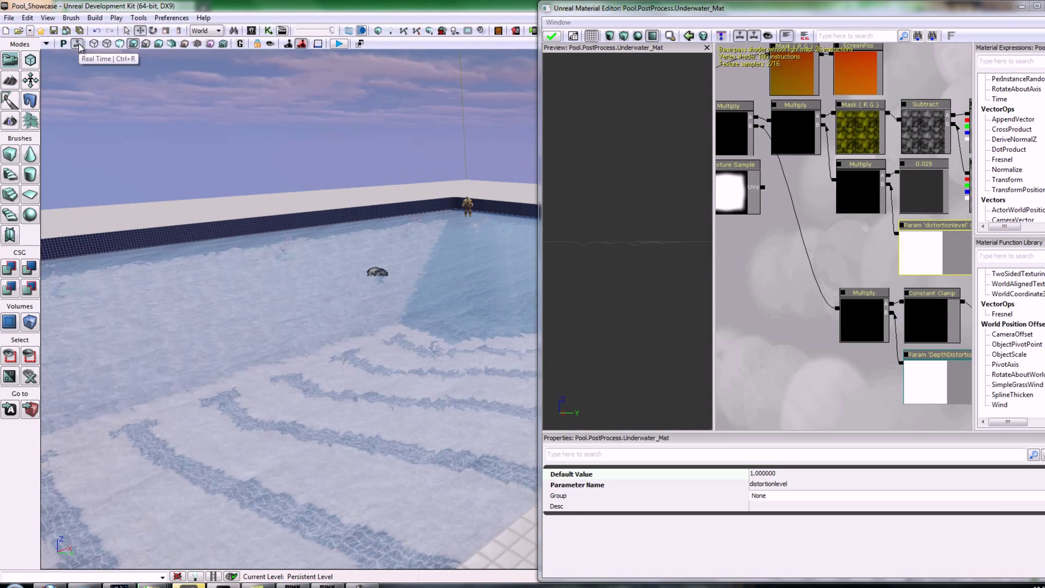
pyautogui.moveTo(781, 377); pyautogui.dragTo(727, 363)
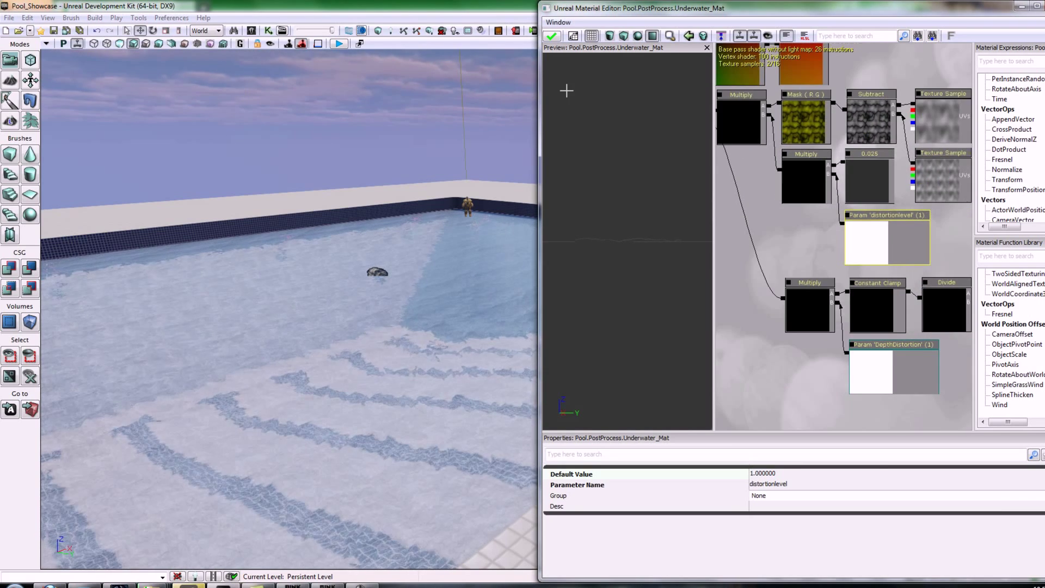
pyautogui.click(552, 36)
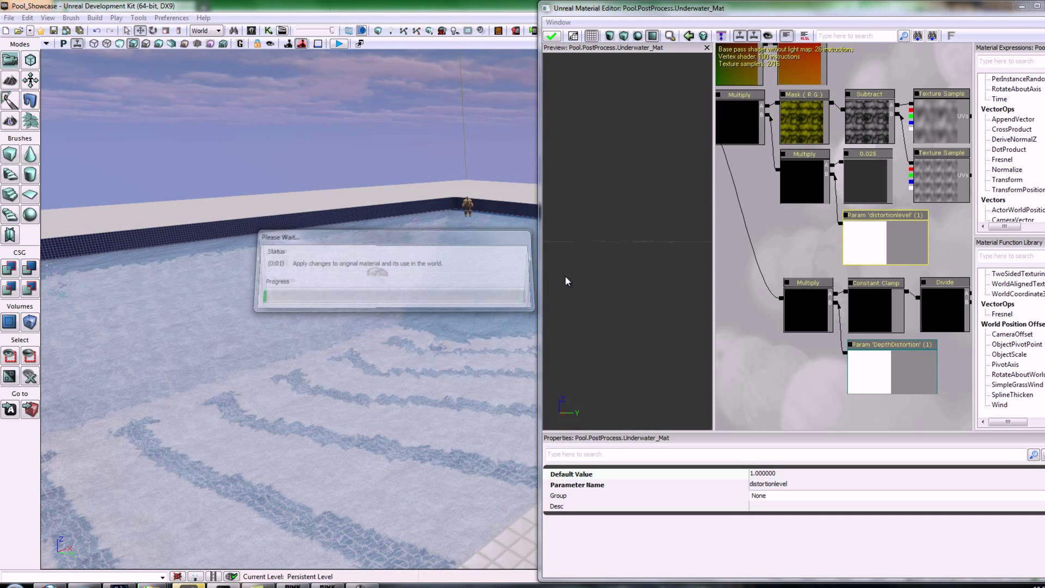
# - Set distortionlevel's Default Value to 0, apply it, and leave the material editor
pyautogui.moveTo(435, 364); pyautogui.dragTo(429, 340, button='right')
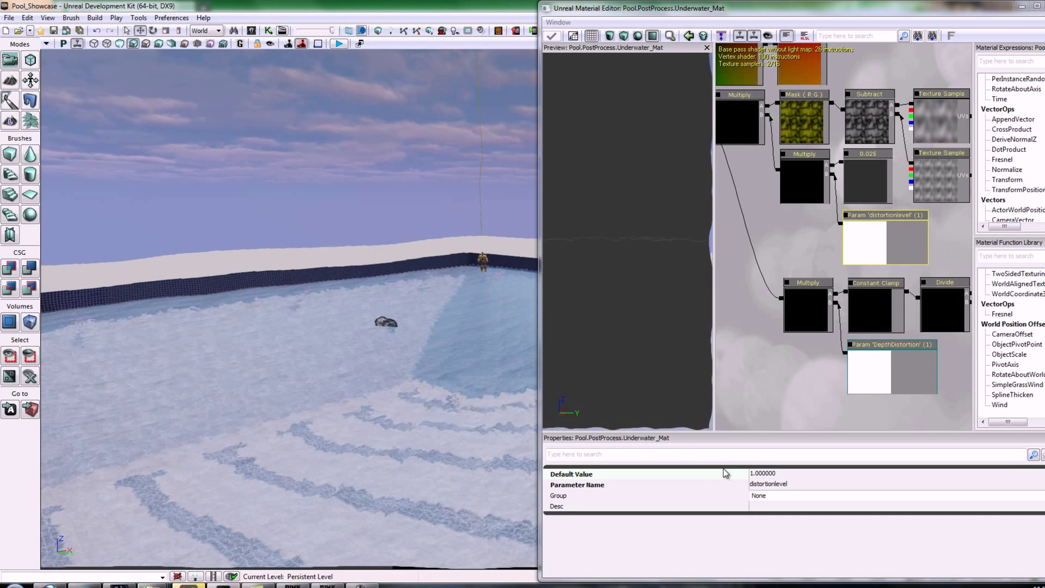
pyautogui.doubleClick(764, 474)
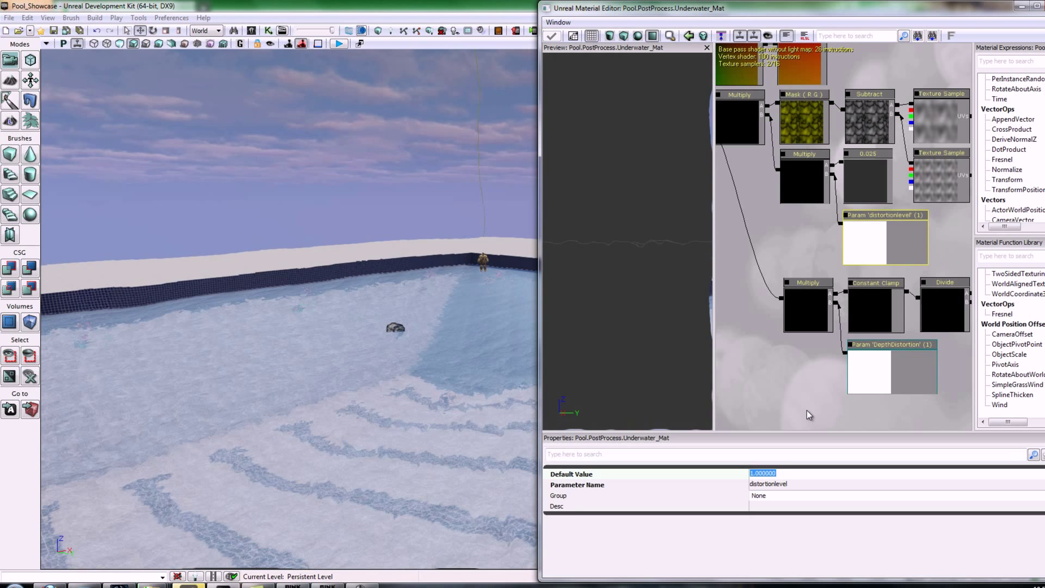
pyautogui.write('0')
pyautogui.press('Return')
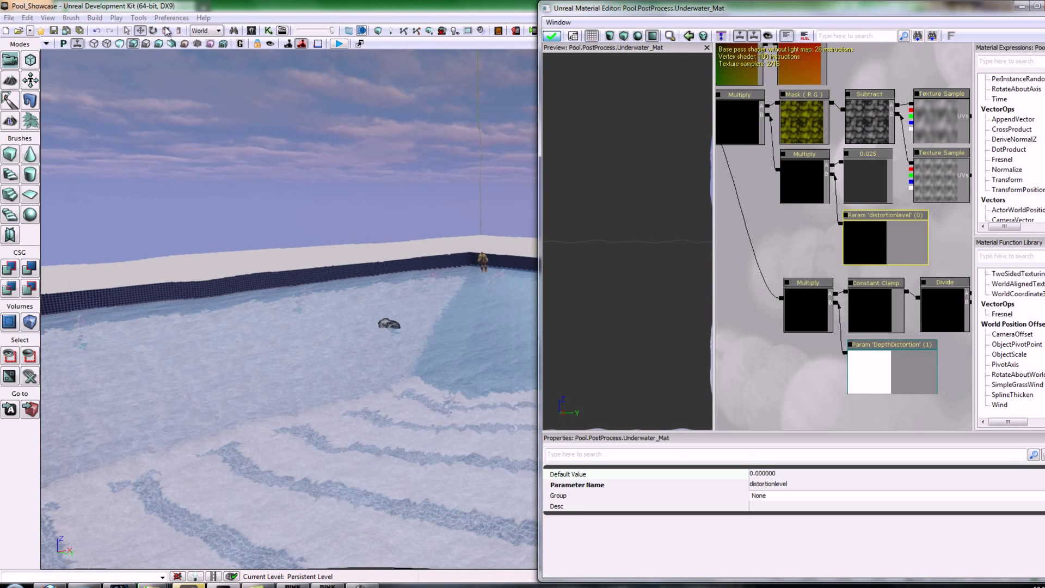
pyautogui.click(552, 35)
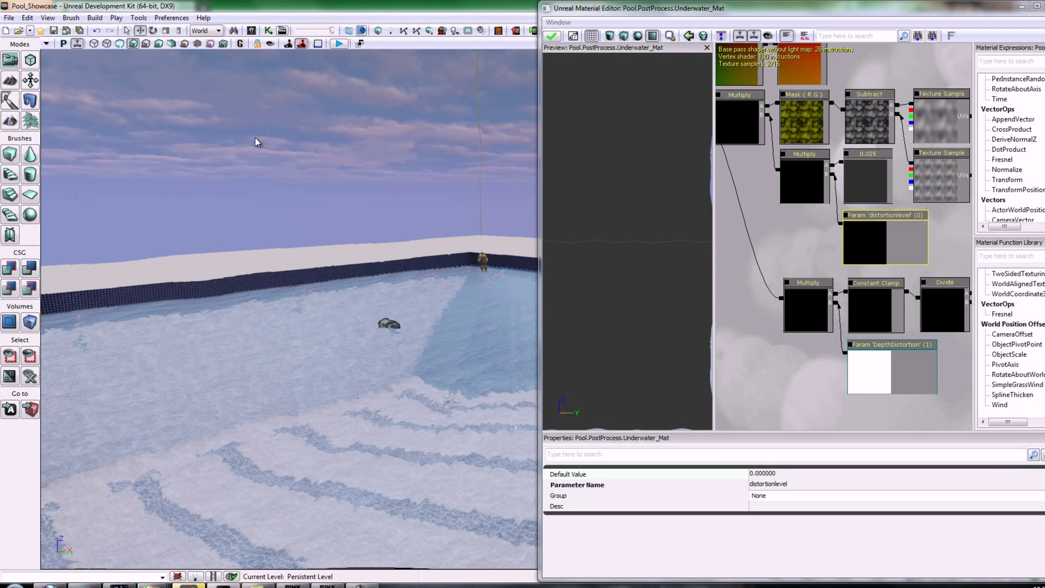
pyautogui.hotkey('alt', 'Tab')
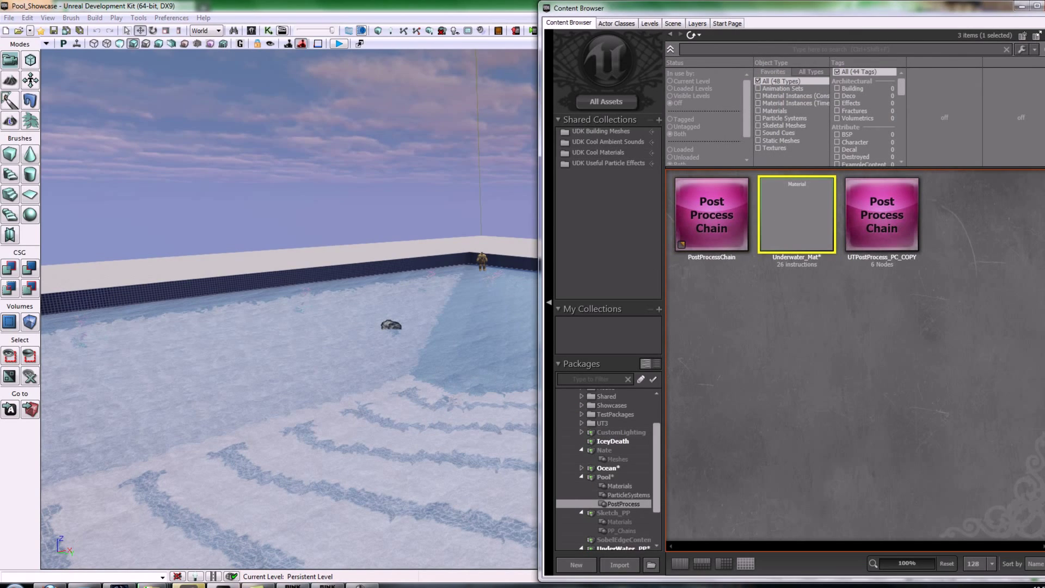
# - Close the Content Browser and fly the camera across the calm, undistorted pool
pyautogui.hotkey('ctrl', 'shift', 'f')
pyautogui.moveTo(524, 328); pyautogui.dragTo(409, 327, button='right')
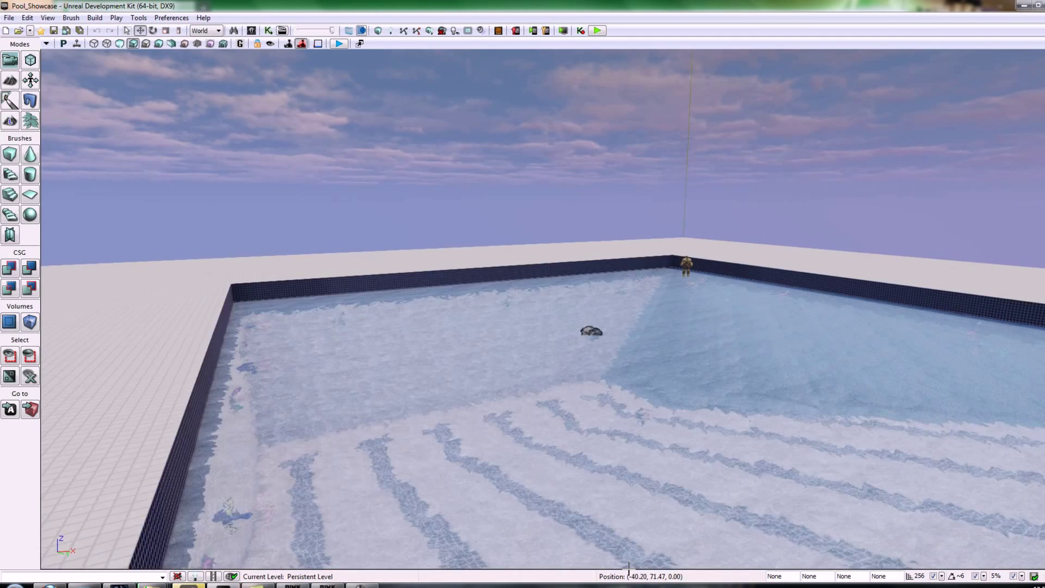
pyautogui.moveTo(735, 408); pyautogui.dragTo(936, 403, button='right')
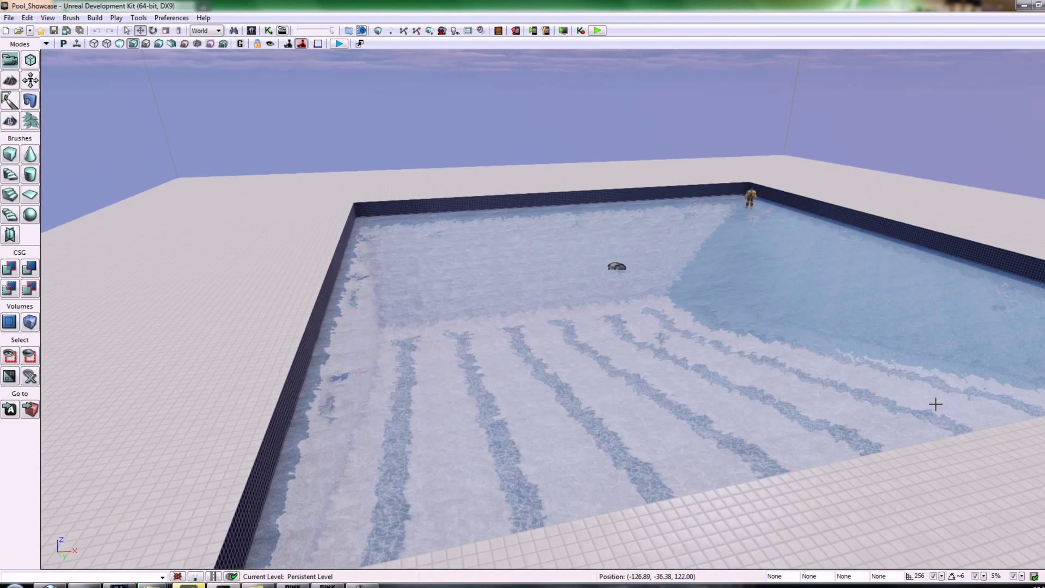
pyautogui.moveTo(935, 404); pyautogui.dragTo(454, 496)
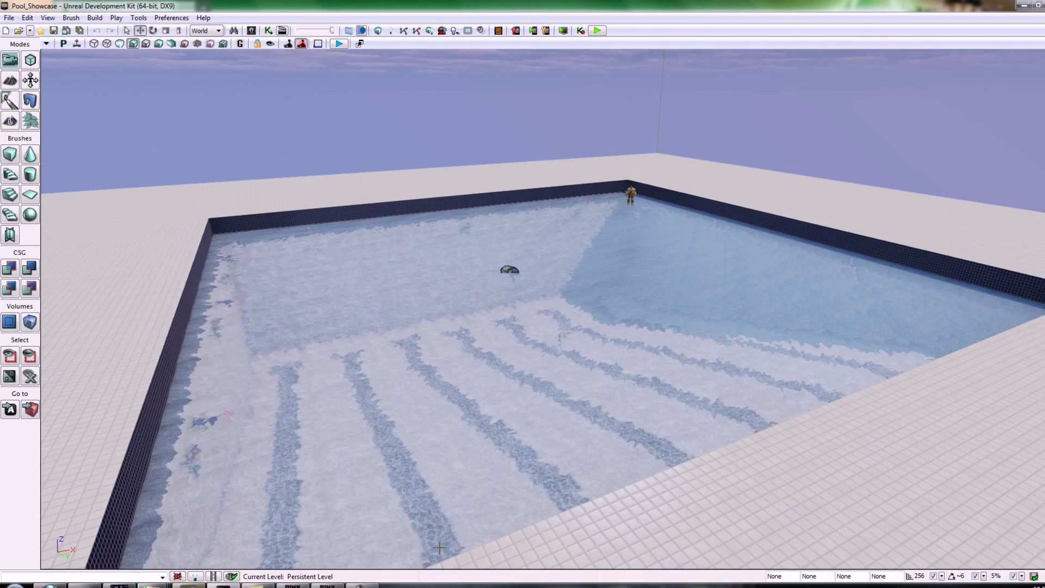